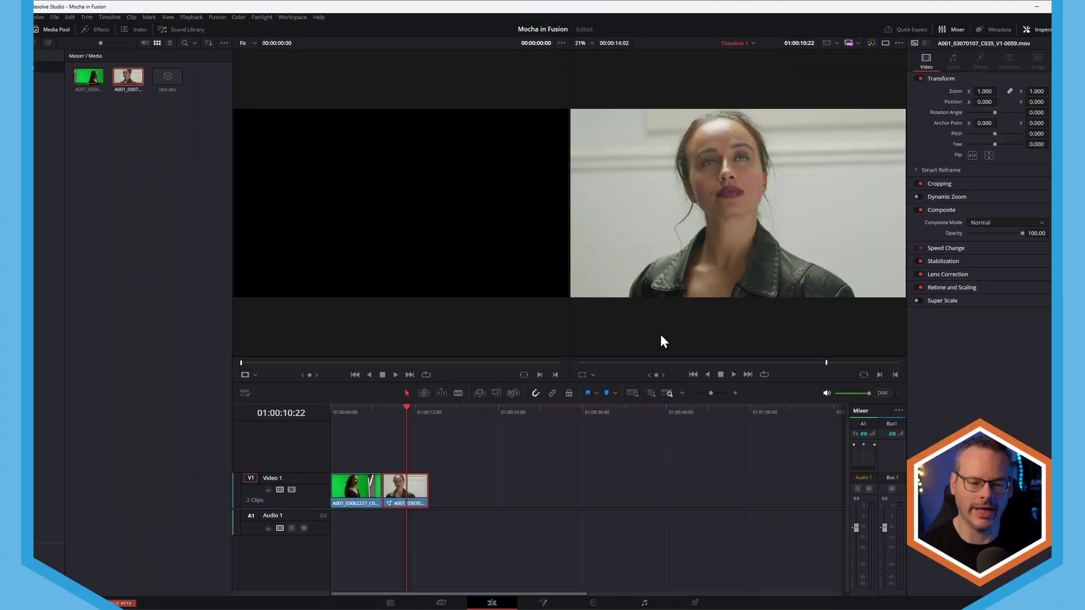
Scrub the Edit page timeline back to preview an earlier frame of the face clip
left_click_drag(382, 413, 406, 416)
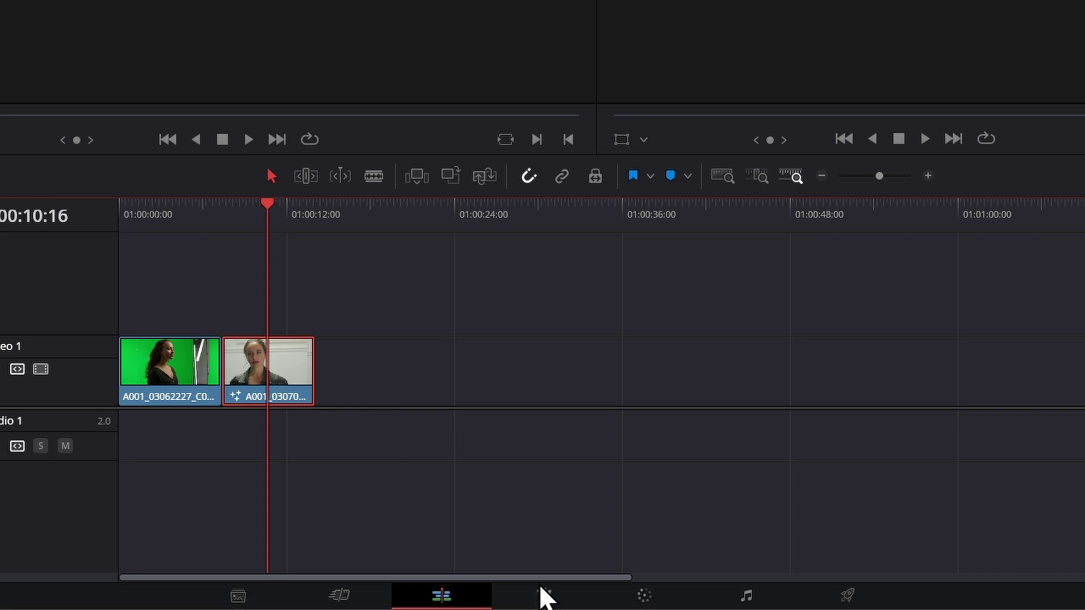
Switch to the clip's Fusion comp and nudge the MochaPro1 node slightly
left_click(569, 599)
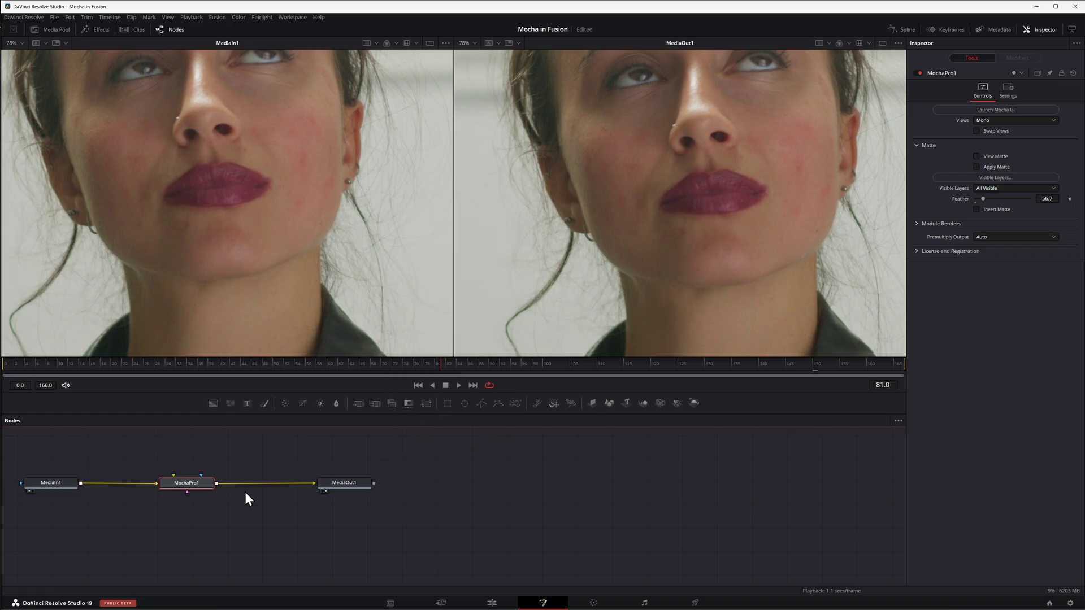
left_click_drag(205, 483, 201, 483)
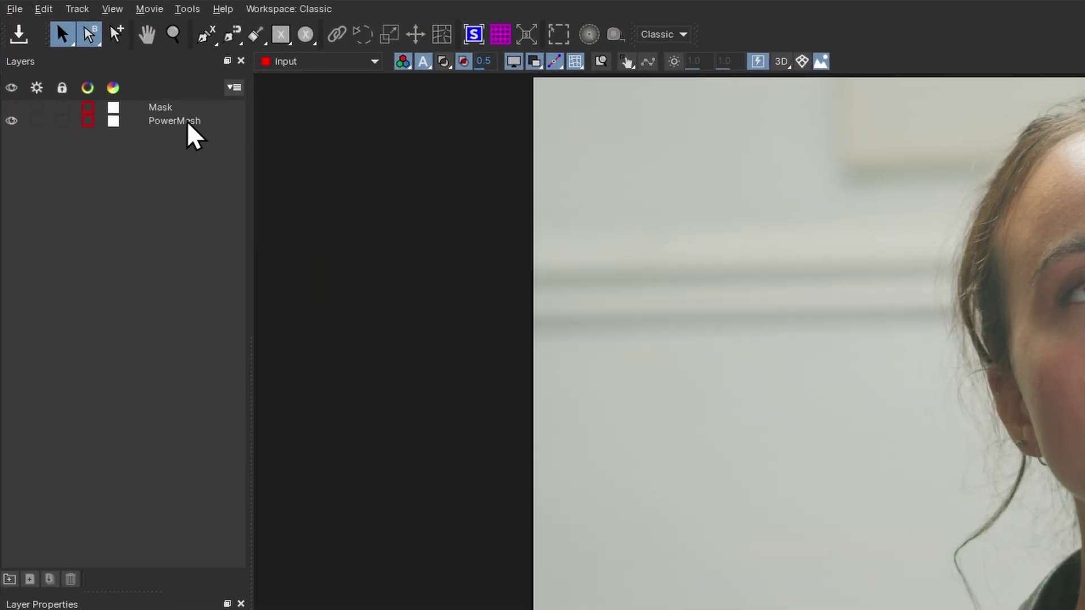
Make the Mask layer's spline visible and select it, dismissing the colour picker
left_click(189, 123)
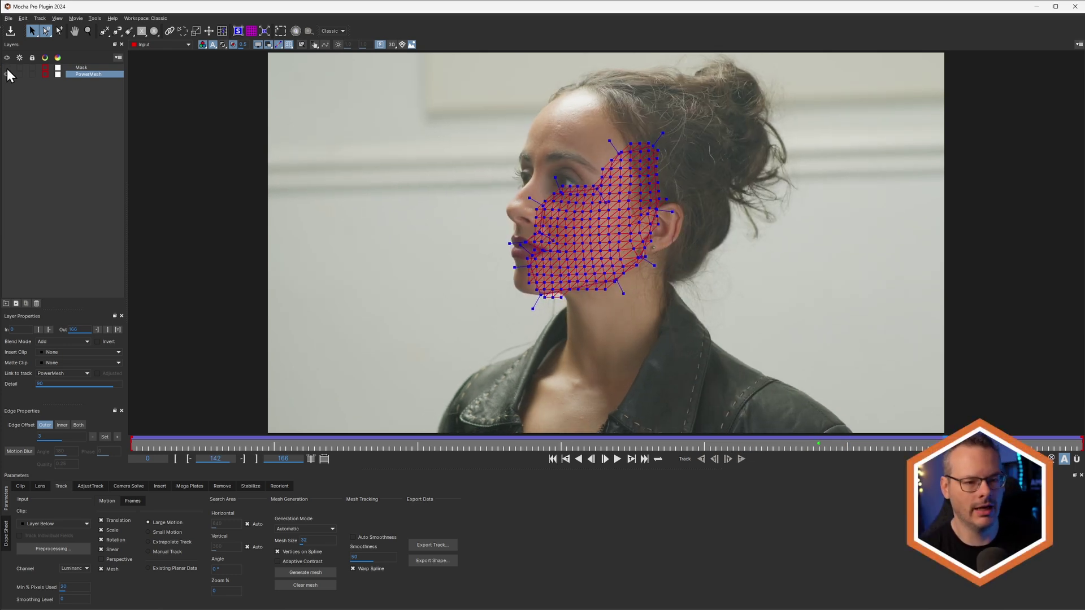
left_click(6, 67)
left_click(7, 74)
left_click(85, 67)
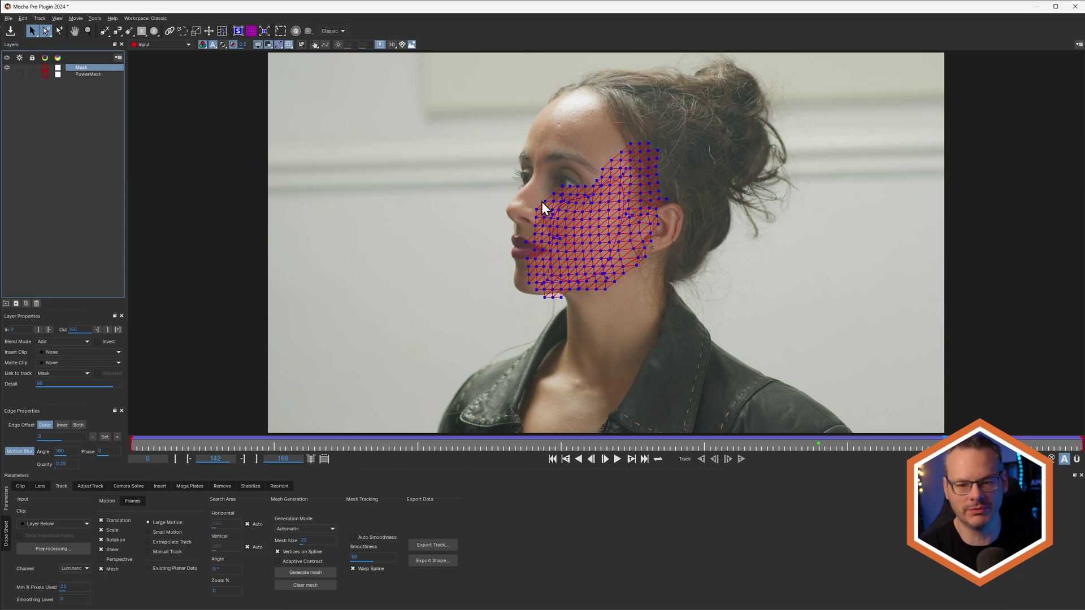
left_click(45, 68)
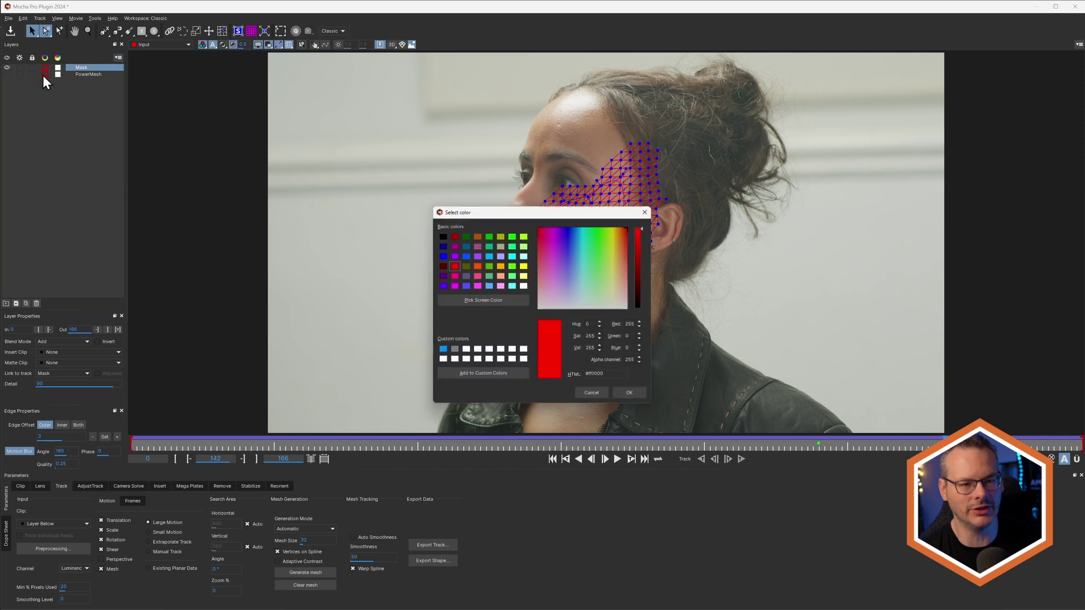
left_click(523, 246)
left_click(592, 395)
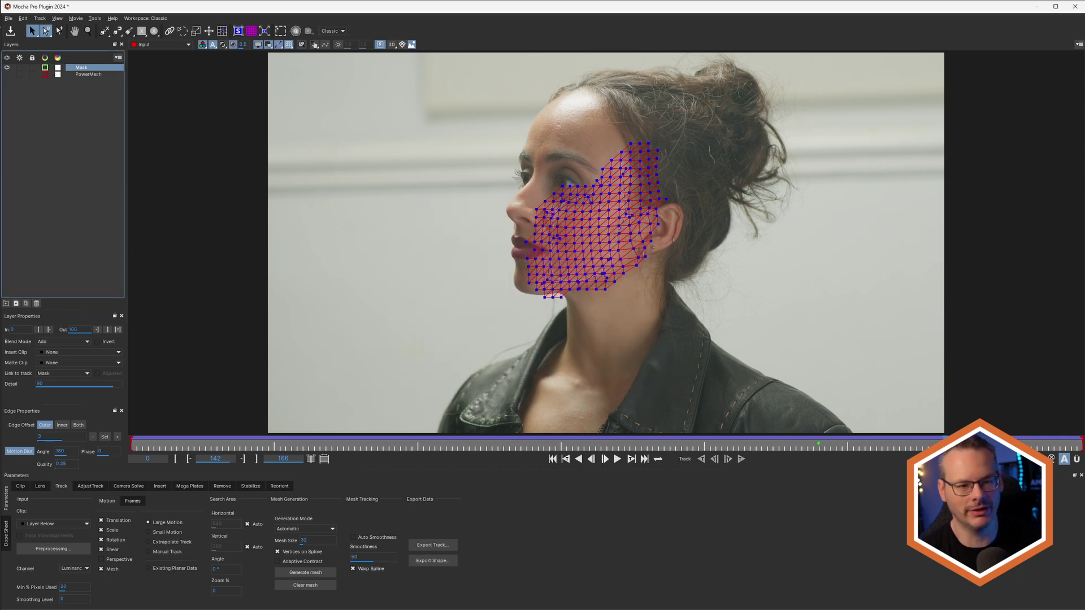
Reselect PowerMesh, toggle the mesh overlay, and scrub forward to check the mesh track
left_click(89, 74)
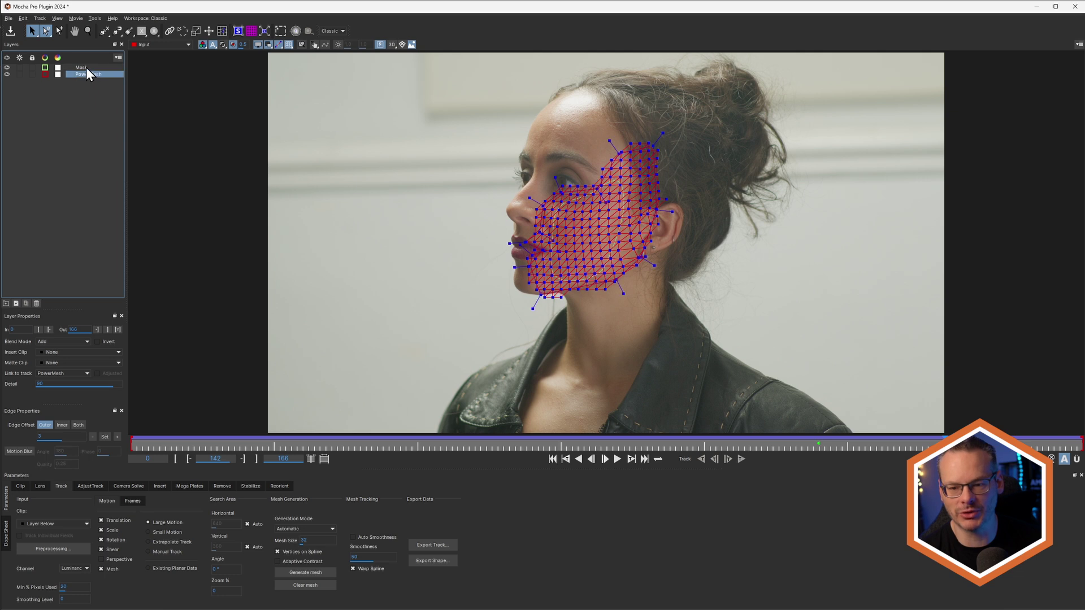
left_click(291, 46)
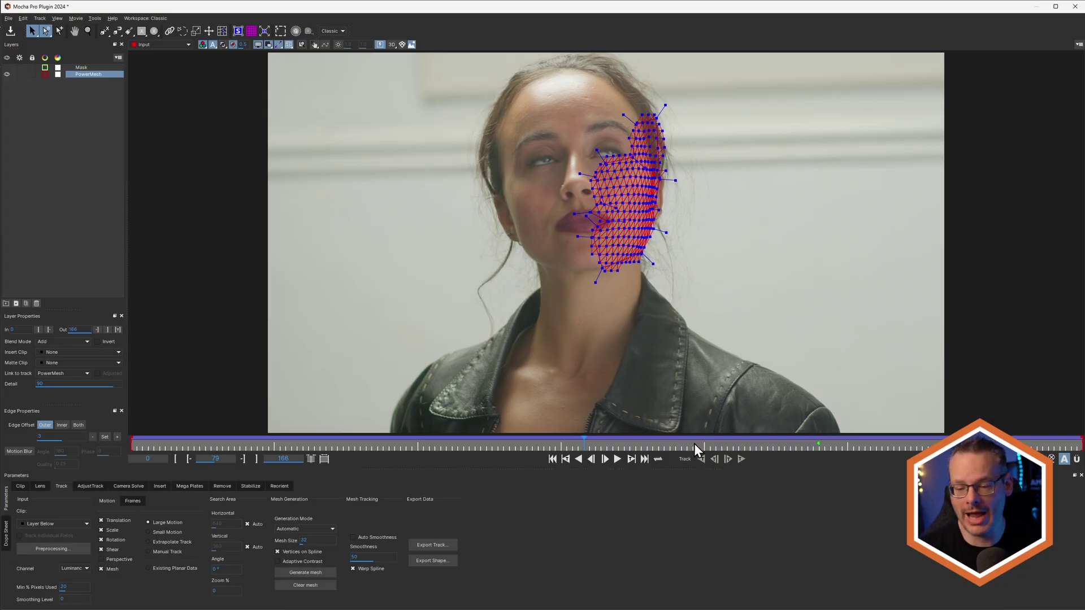
left_click_drag(694, 442, 816, 447)
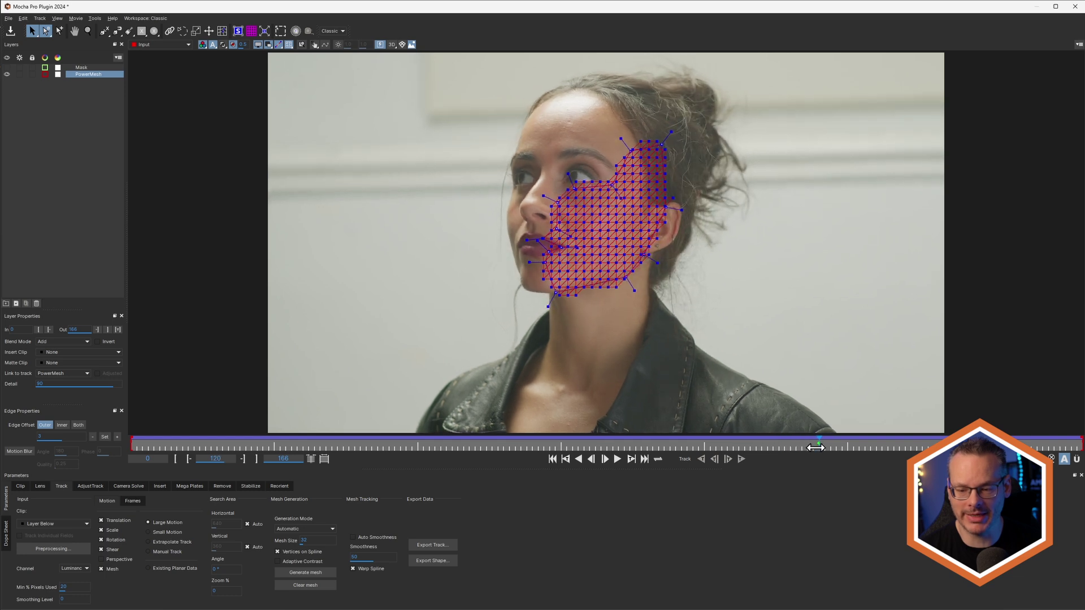
Turn on Mesh Warp in the Stabilize settings and scrub the shot to check the unwarp
left_click(251, 444)
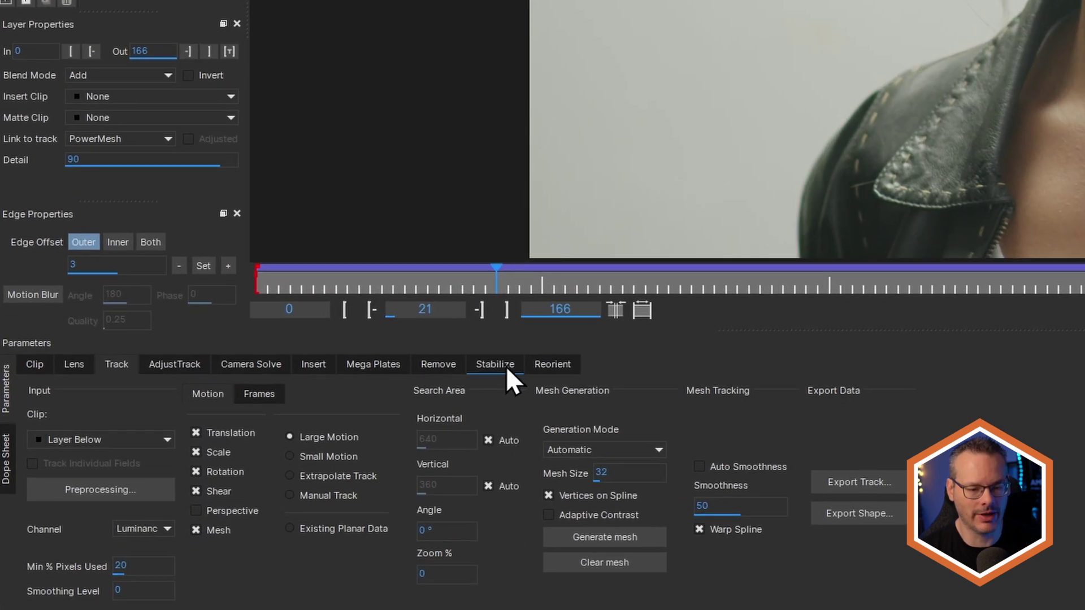
left_click(254, 486)
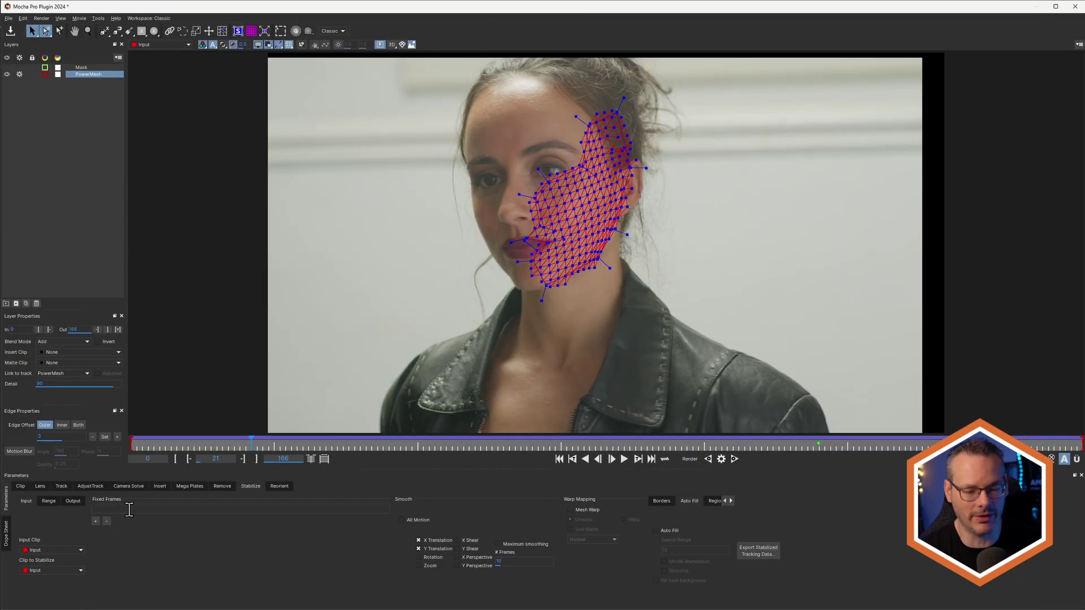
left_click(570, 510)
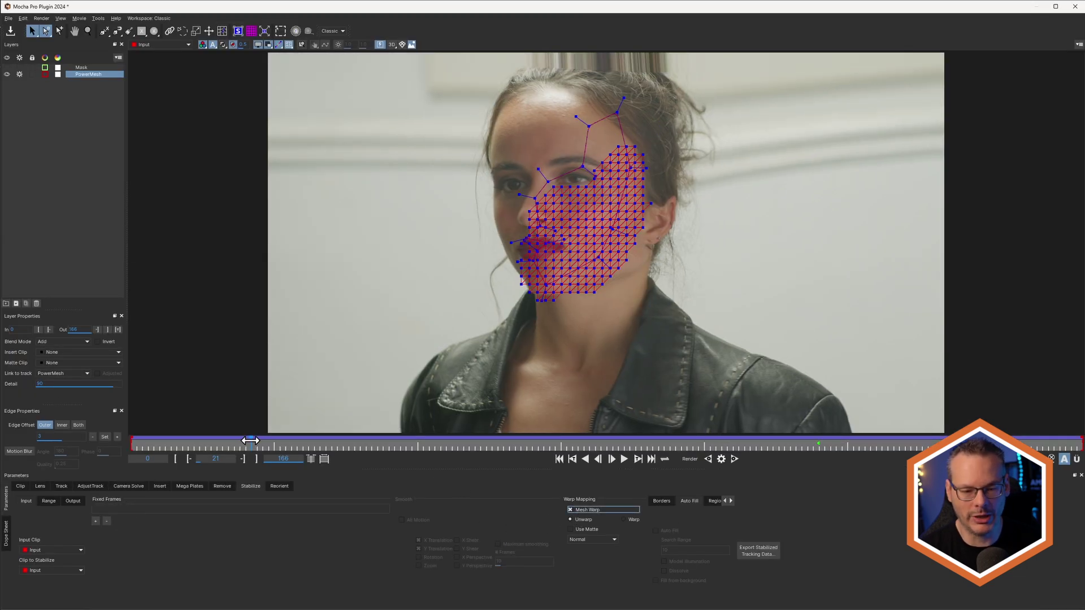
key("Right")
key("Left")
key("Left")
key("Left")
key("Left")
key("Left")
key("Left")
key("Left")
key("Left")
key("Left")
key("Left")
key("Left")
key("Left")
key("Left")
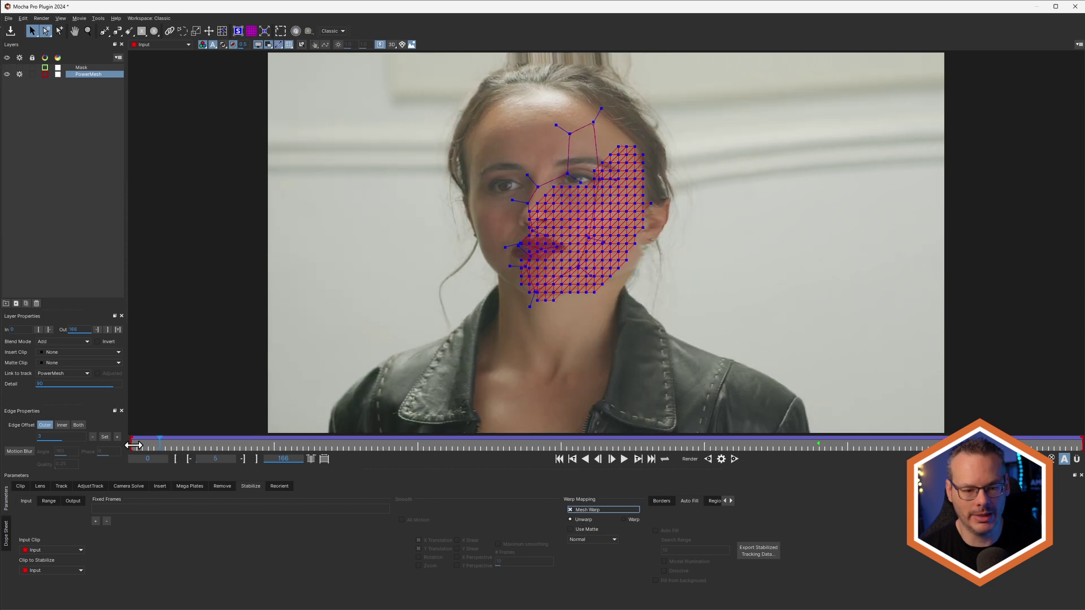
left_click_drag(511, 444, 815, 450)
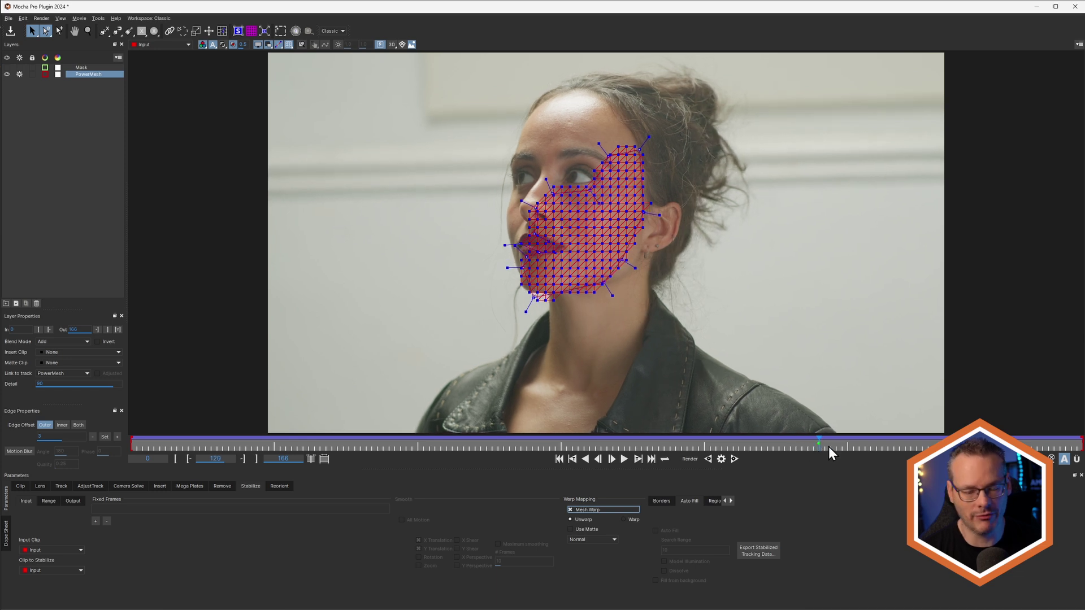
Add the stabilization's fixed frame (120) and scrub around frames 120 and 60 to review it
left_click(140, 445)
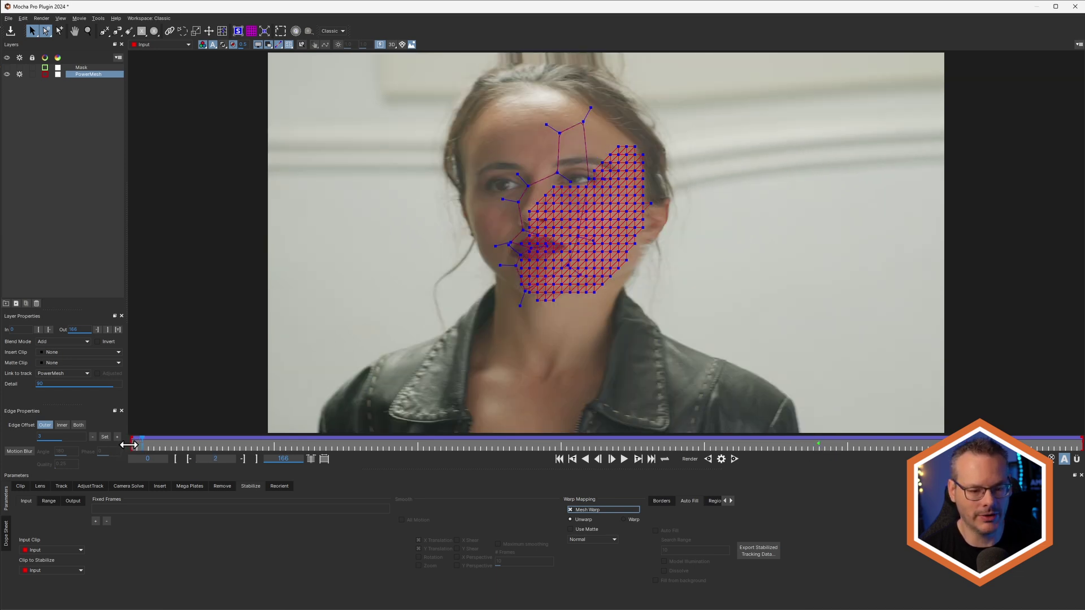
left_click_drag(129, 444, 124, 445)
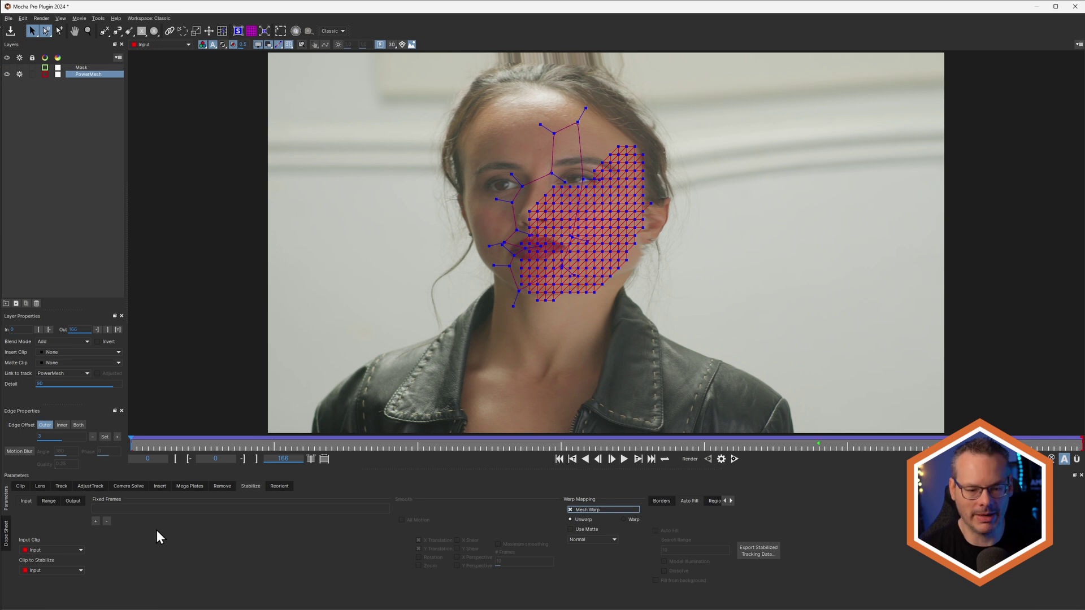
left_click(95, 521)
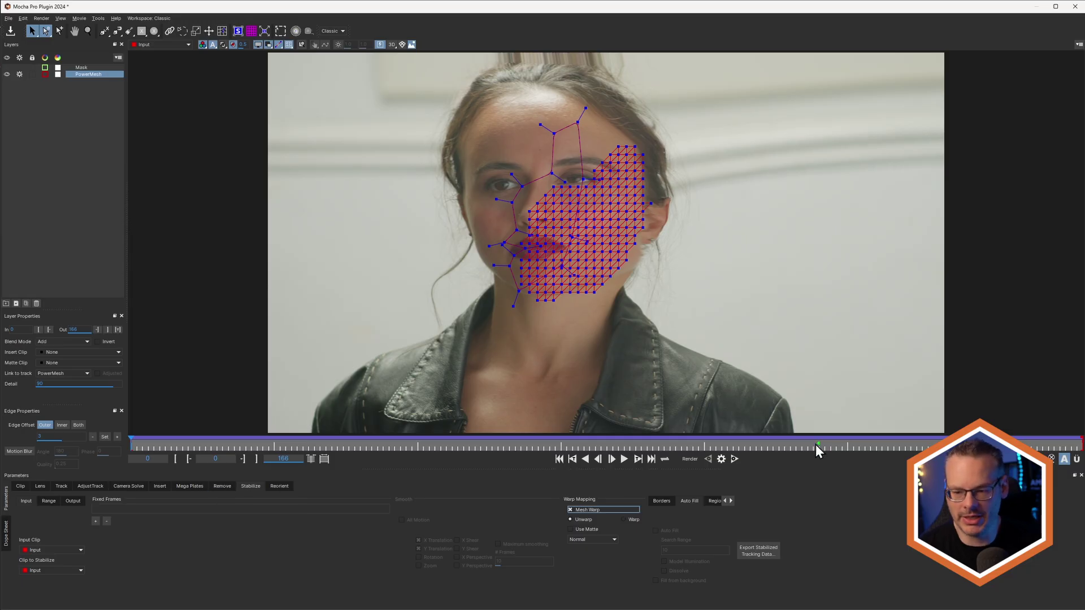
left_click(813, 446)
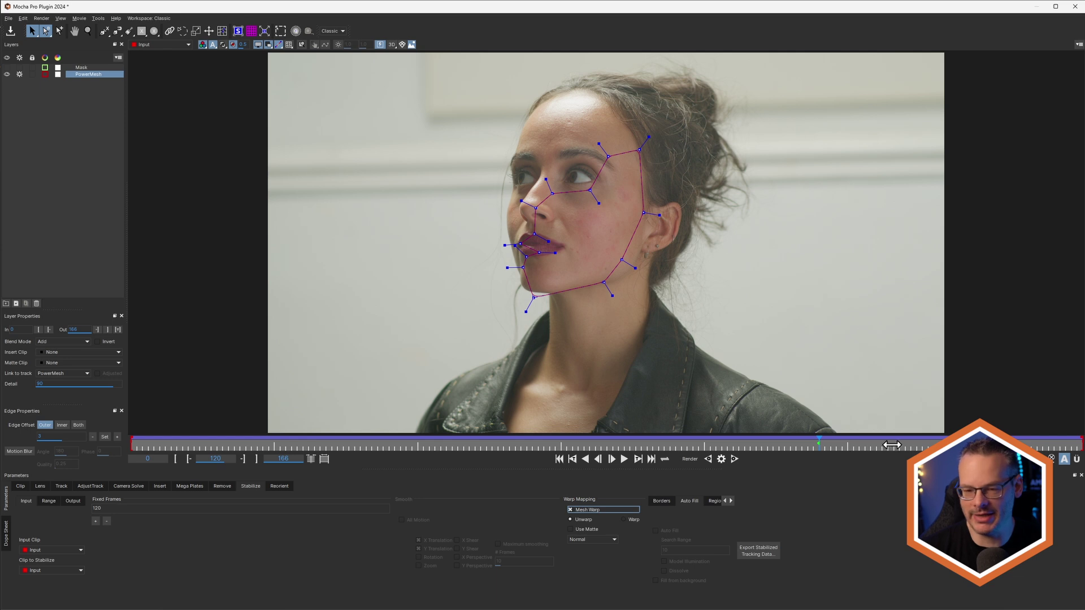
left_click_drag(891, 445, 973, 449)
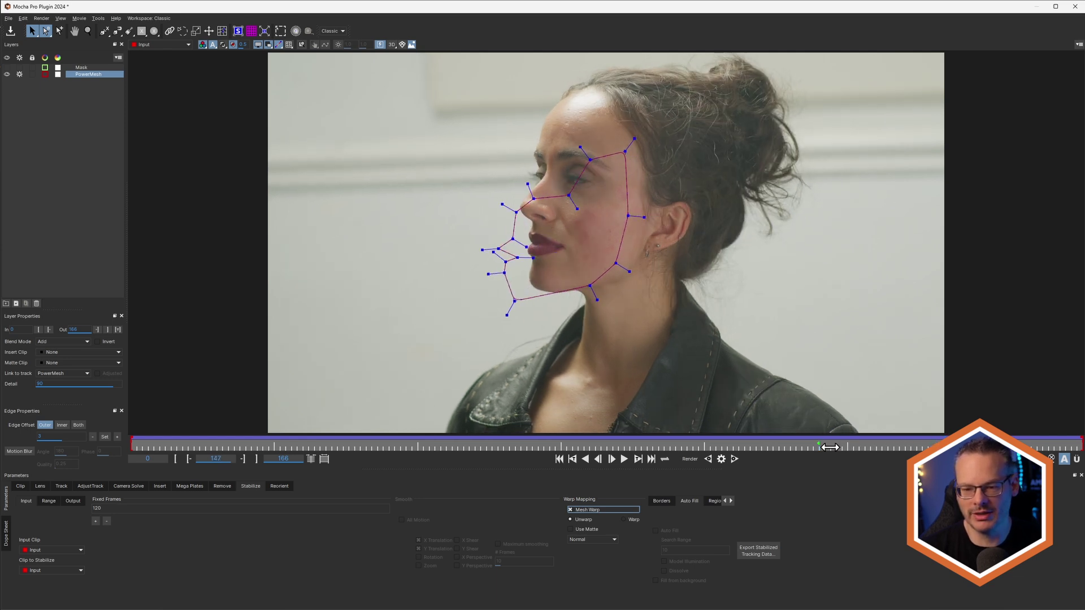
left_click_drag(829, 447, 474, 446)
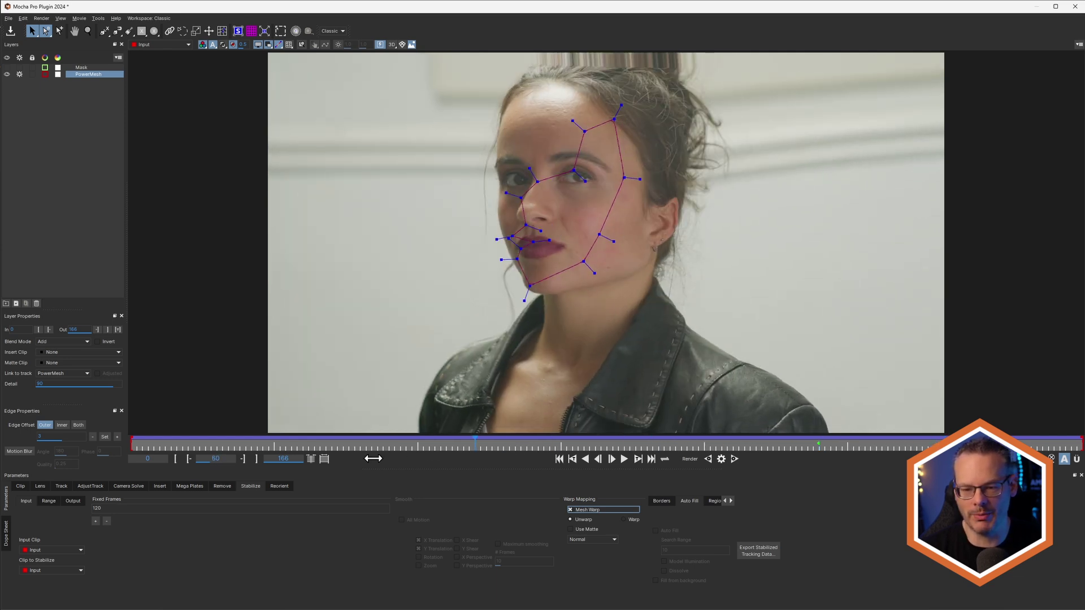
left_click_drag(373, 459, 474, 451)
Play the shot with the mesh overlay hidden, stop at frame 77, and save the Mocha project
left_click(612, 459)
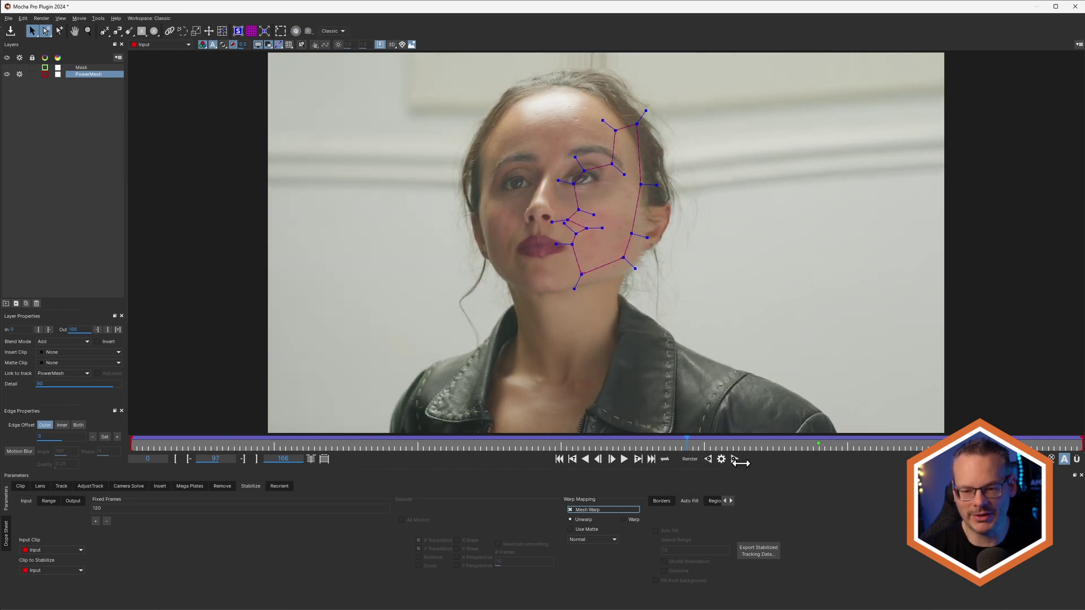
left_click(258, 45)
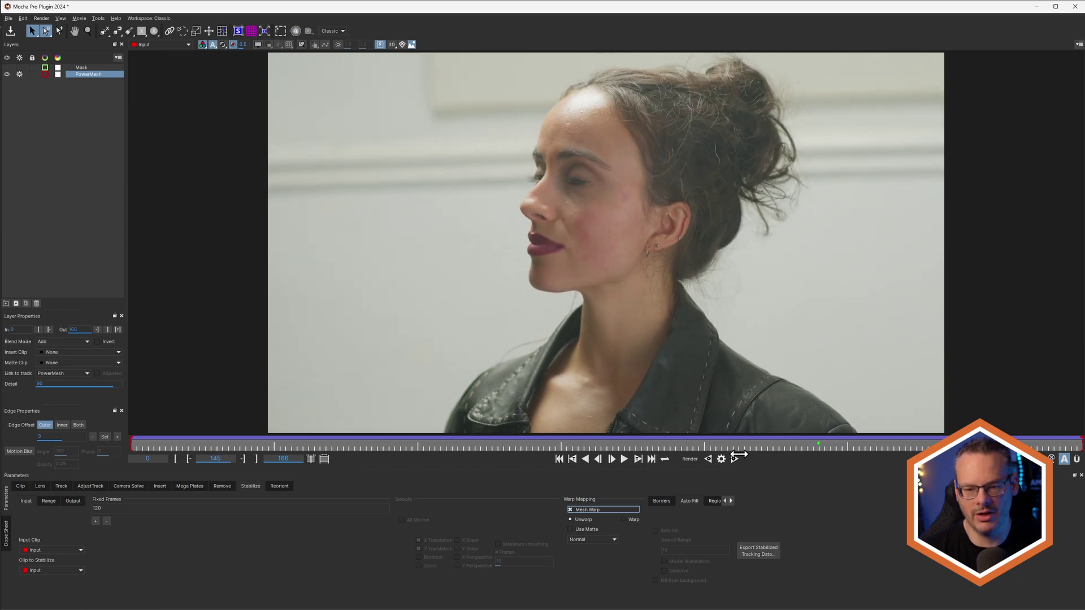
left_click(572, 458)
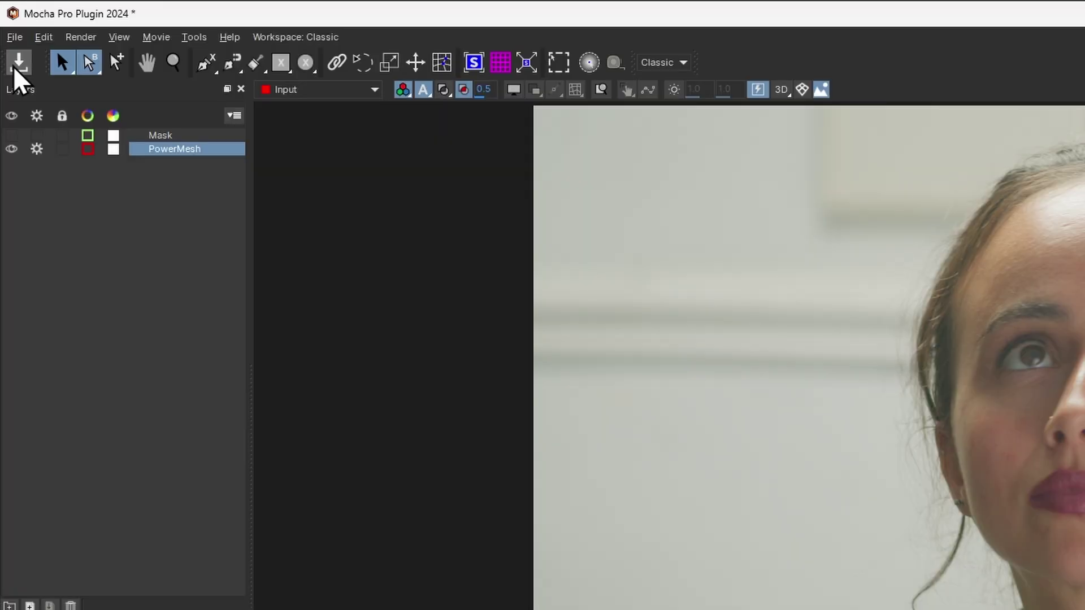
left_click(10, 31)
Place MochaPro1 next to MediaIn1 and enable its module render as Stabilize: Unwarp
left_click(8, 18)
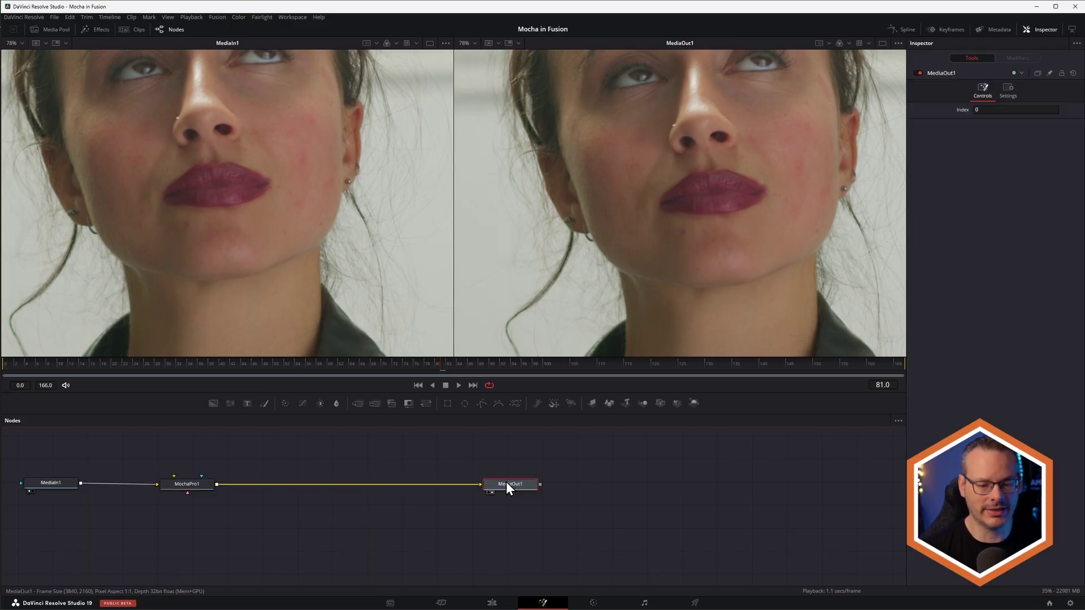
left_click_drag(168, 486, 134, 483)
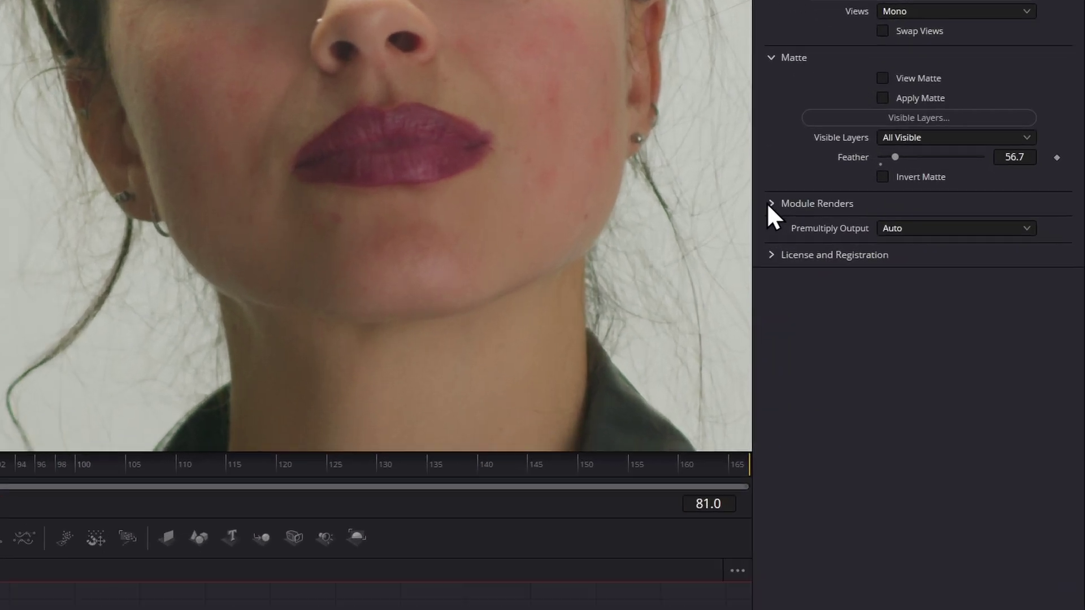
left_click(926, 223)
left_click(904, 244)
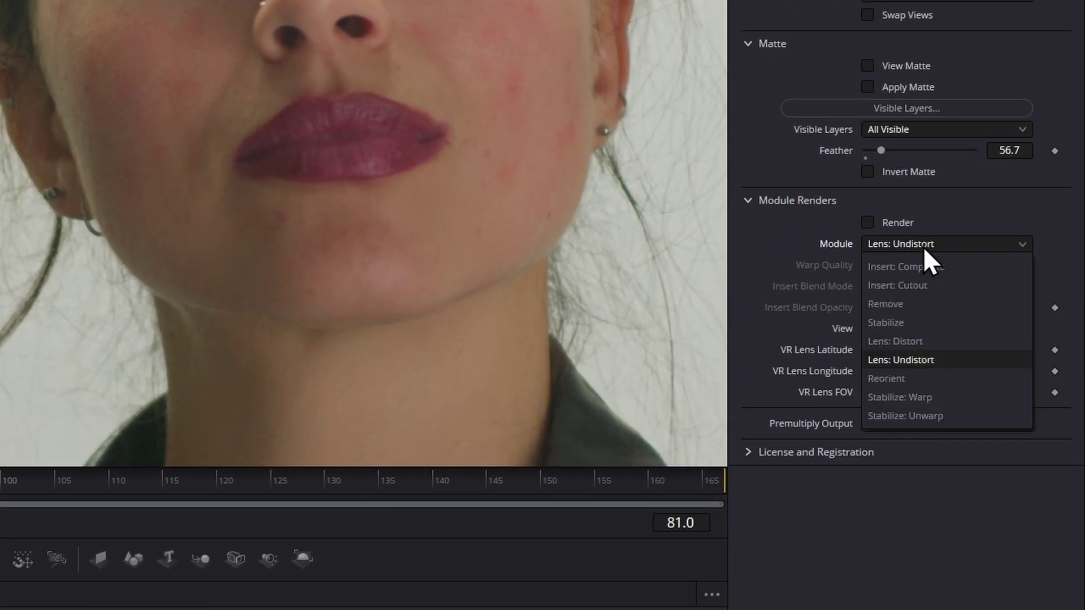
left_click(950, 418)
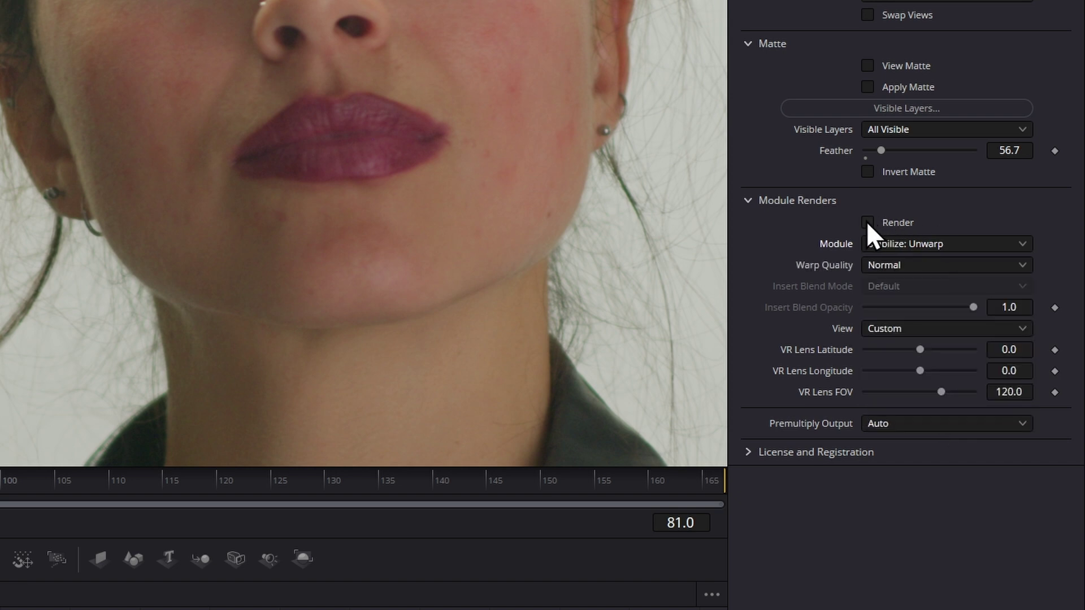
left_click(867, 222)
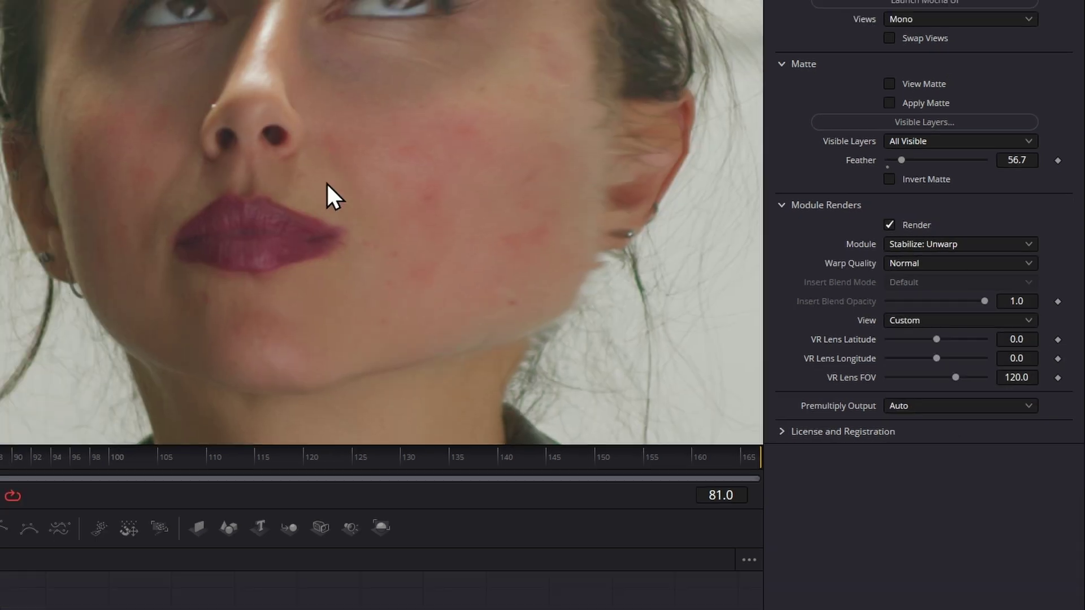
Check the stabilized output at frames 17, 48, 74 and 119
left_click_drag(67, 365, 93, 365)
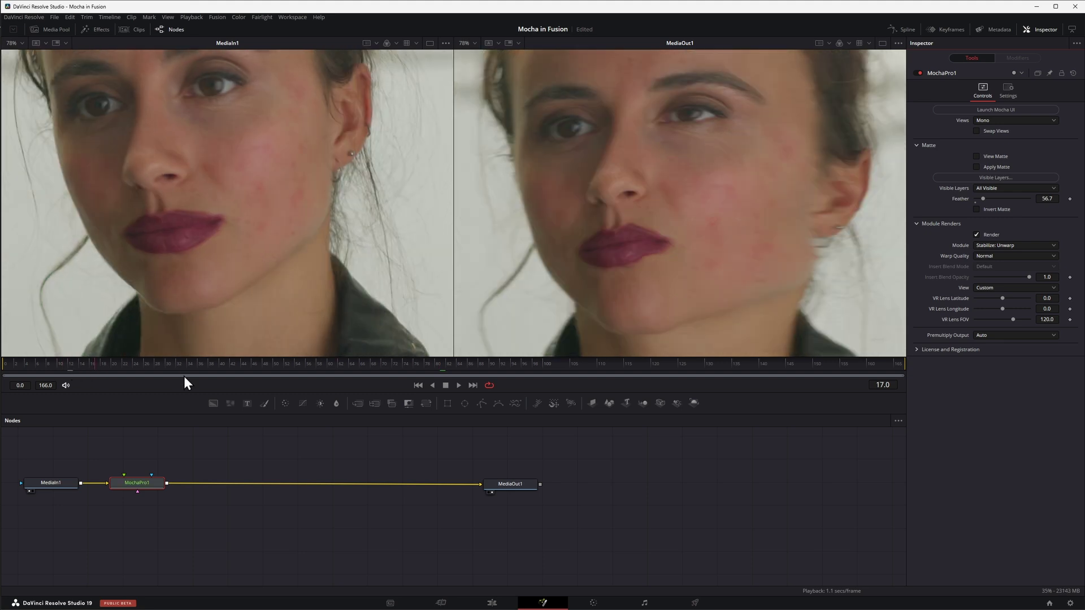
left_click(265, 368)
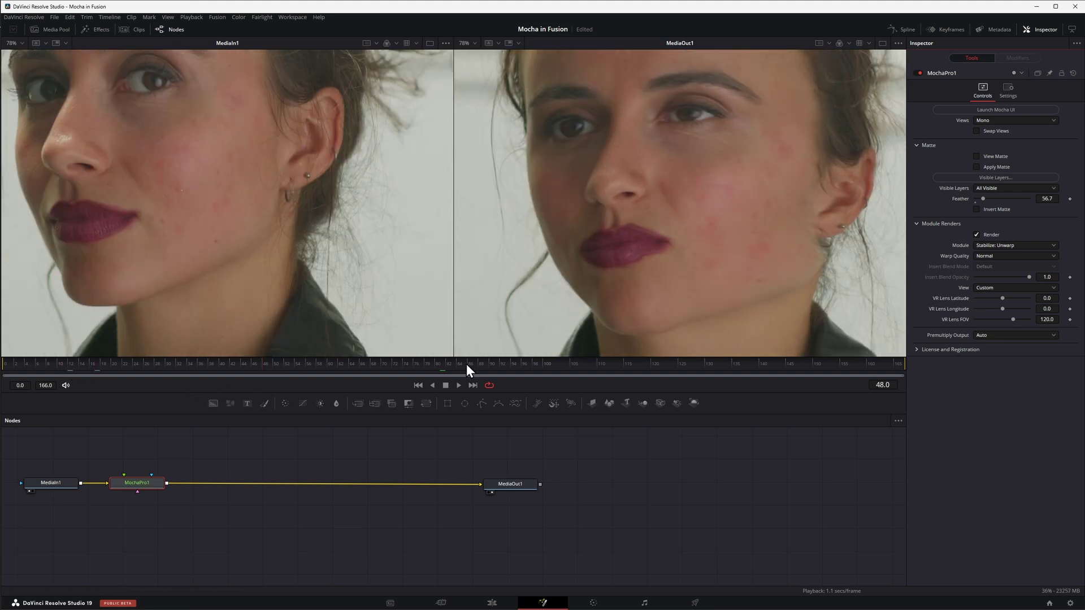
left_click(403, 366)
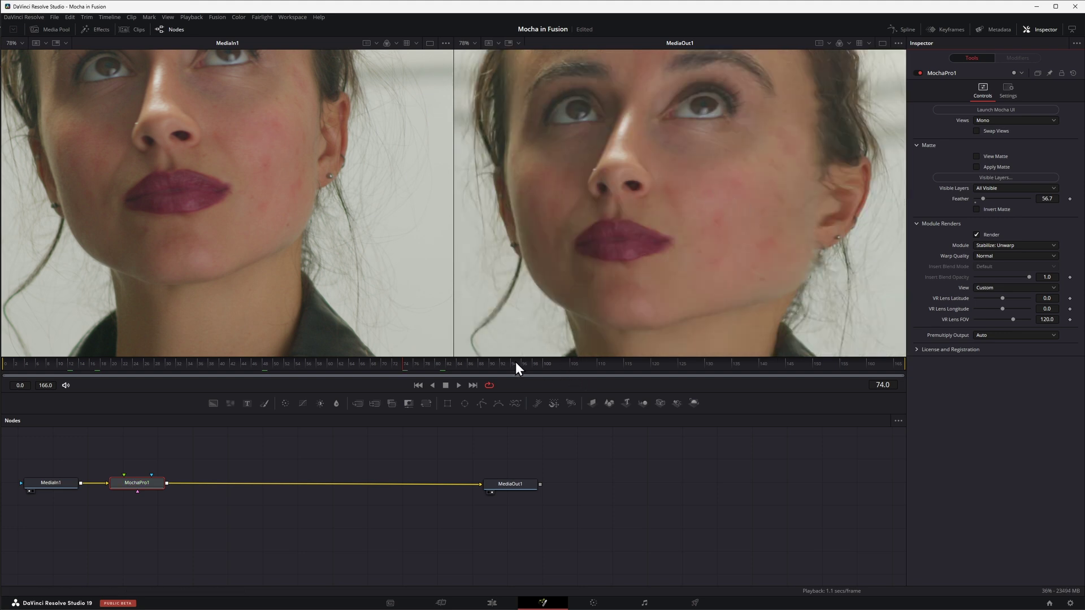
left_click(648, 367)
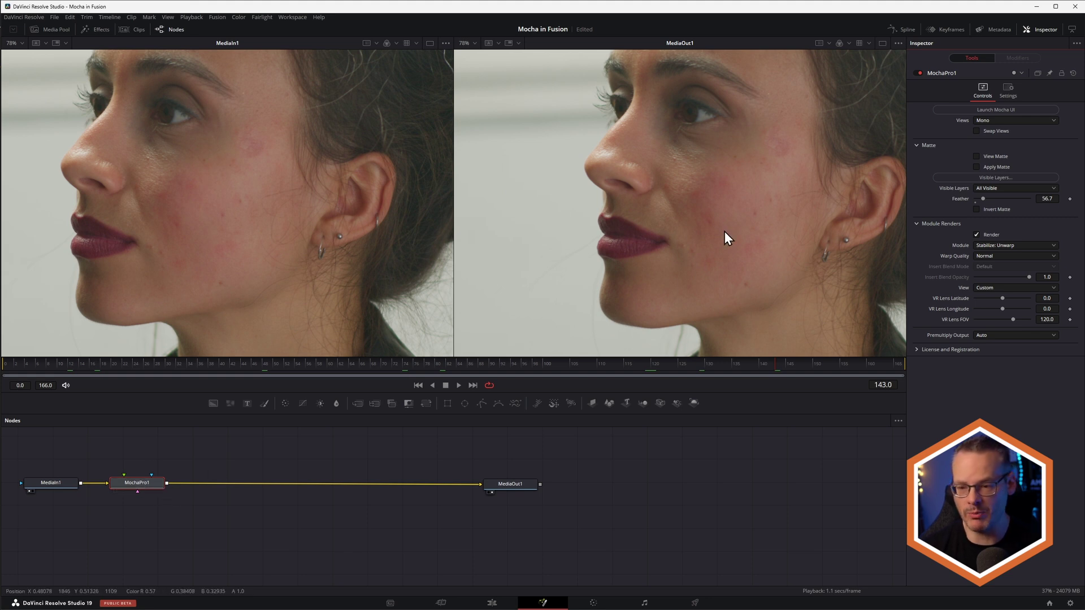
Copy and paste MochaPro1, inserting the duplicate on the link just before MediaOut1
key("shift+space")
type("matte")
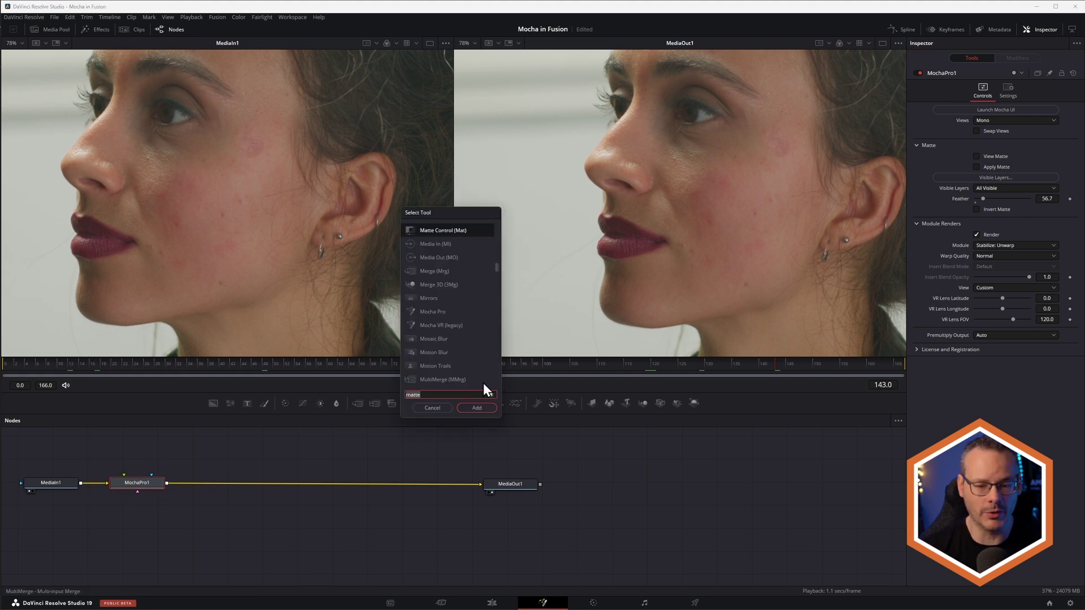
left_click(432, 410)
left_click_drag(178, 462, 121, 497)
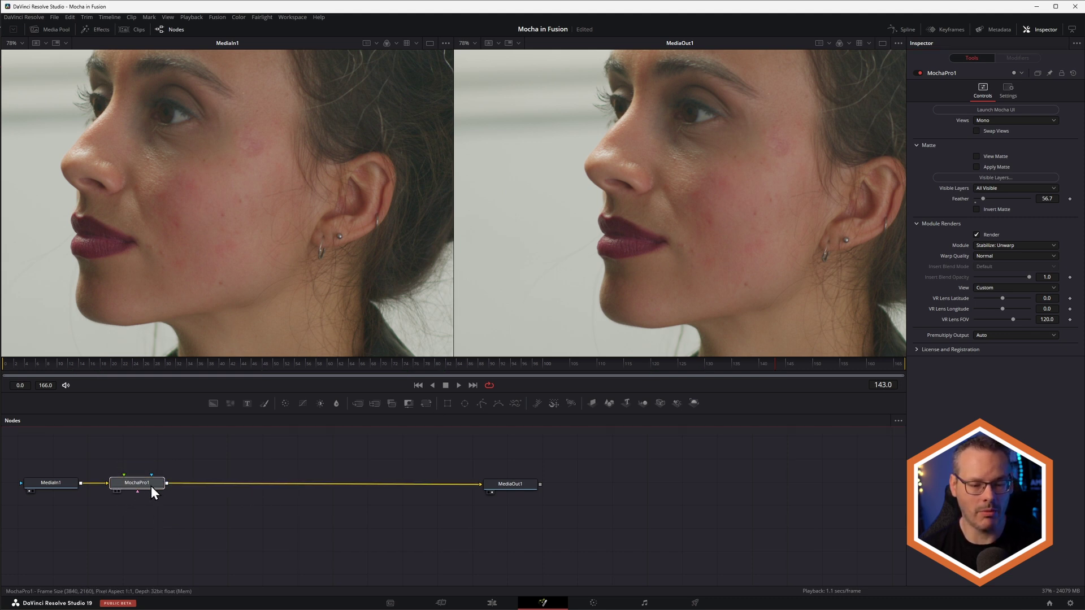
key("ctrl+c")
key("ctrl+v")
left_click_drag(192, 464, 439, 485)
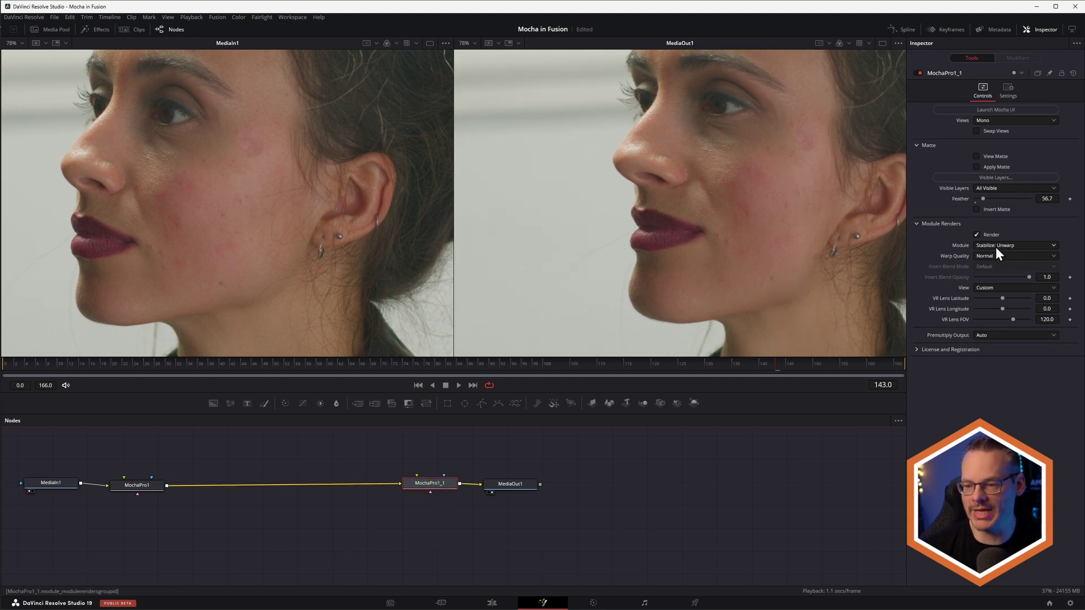
Set MochaPro1_1's render module to Stabilize: Warp and check frame 61
left_click(1022, 246)
left_click(1023, 325)
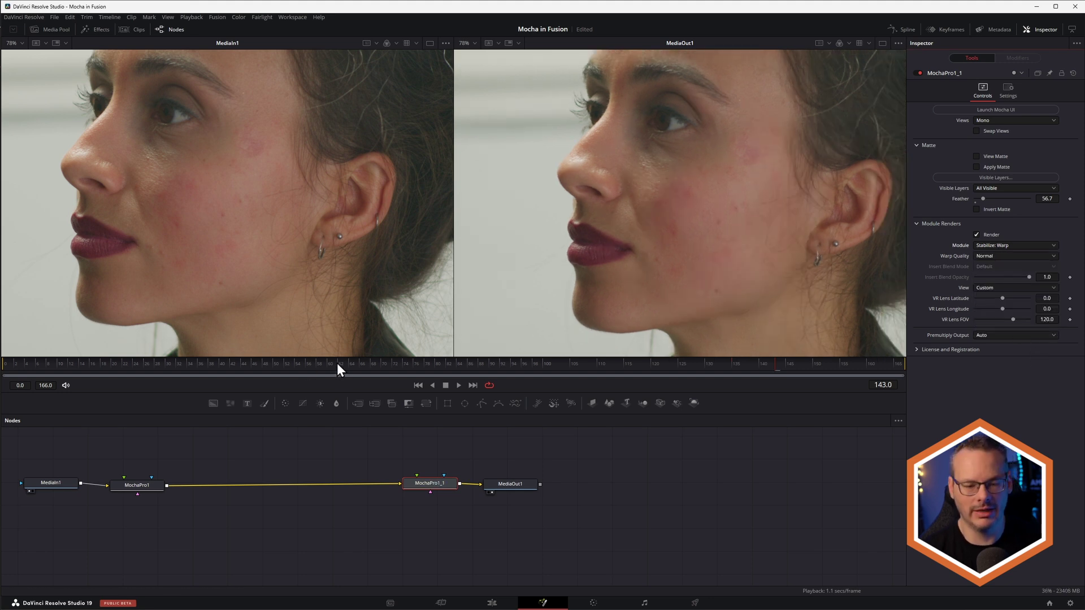
left_click(334, 365)
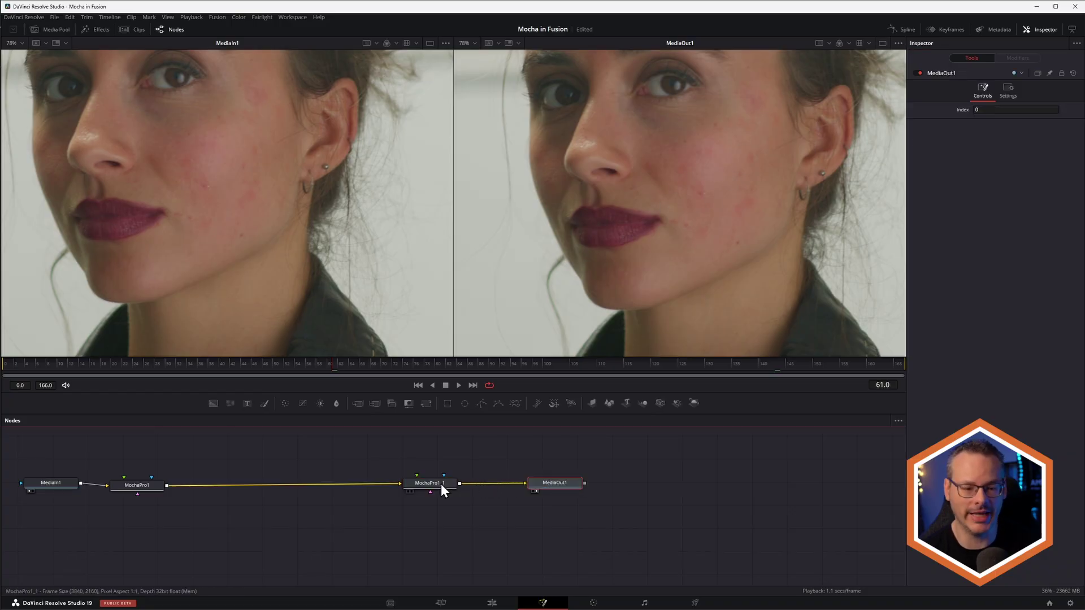
Wire MochaPro1_1 into Merge1 and rearrange Merge1, MochaPro1 and MochaPro1_1 in the graph
left_click_drag(460, 483, 80, 485)
left_click_drag(477, 485, 513, 481)
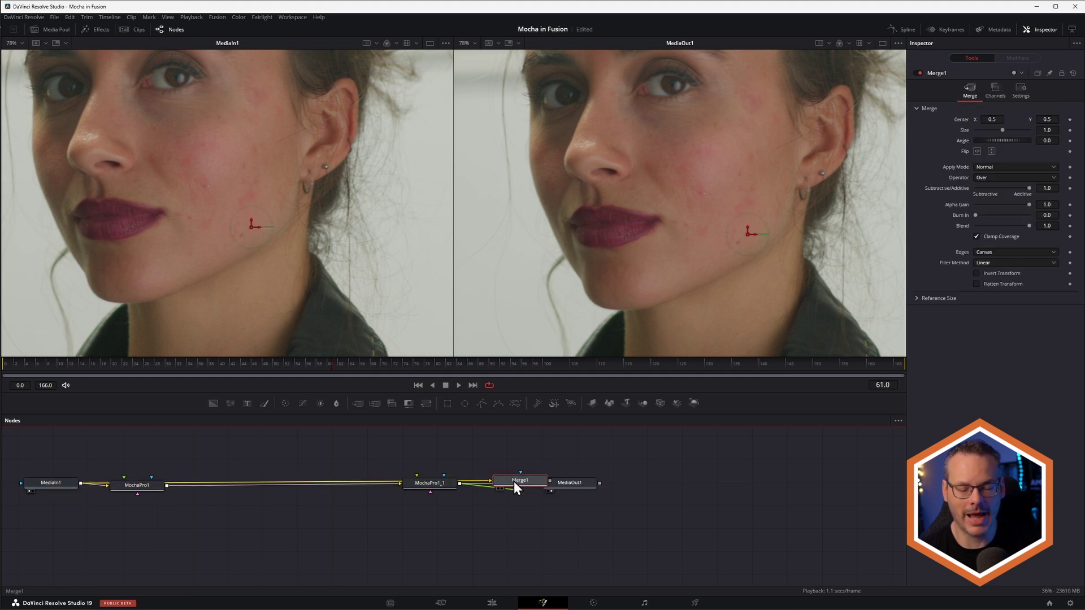
left_click_drag(157, 480, 174, 513)
left_click_drag(425, 481, 510, 525)
left_click_drag(517, 481, 501, 479)
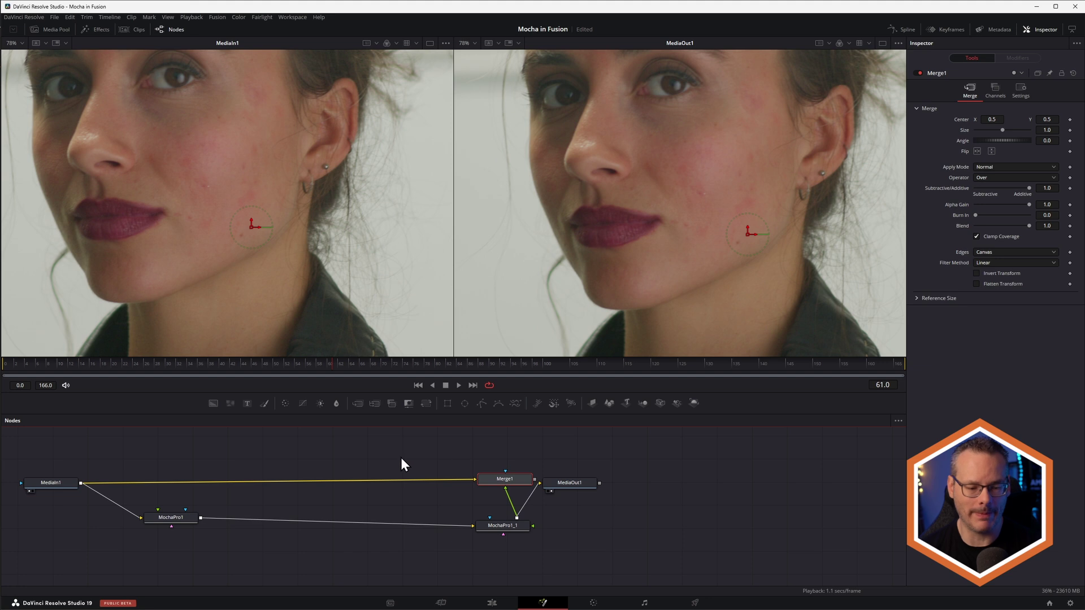
Delete Merge1 and MochaPro1_1, and move MochaPro1 back in line with MediaOut1
left_click(499, 524, "ctrl")
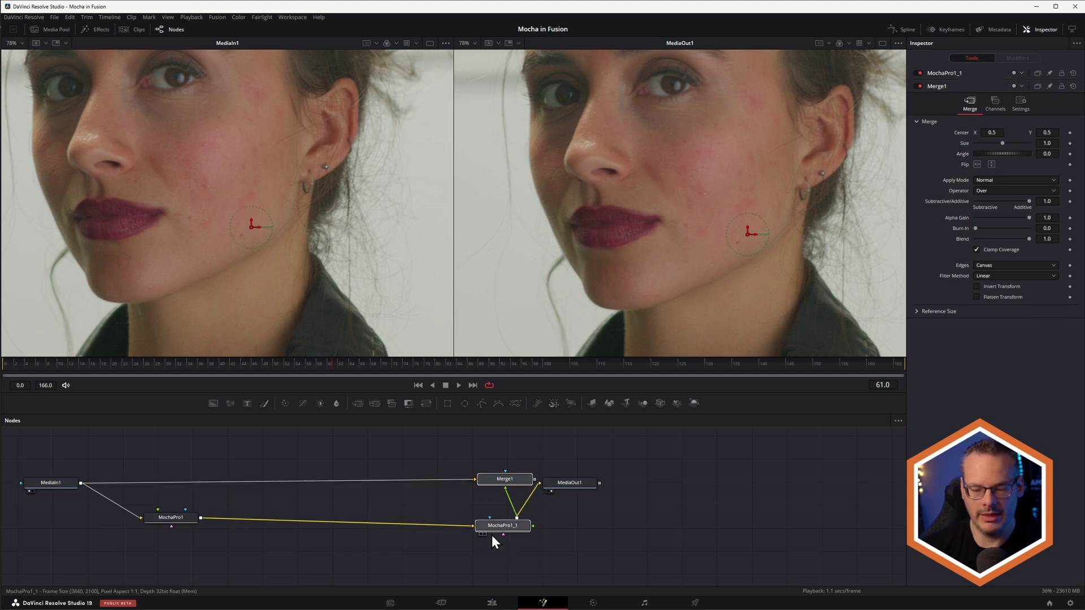
key("Delete")
left_click_drag(161, 516, 190, 486)
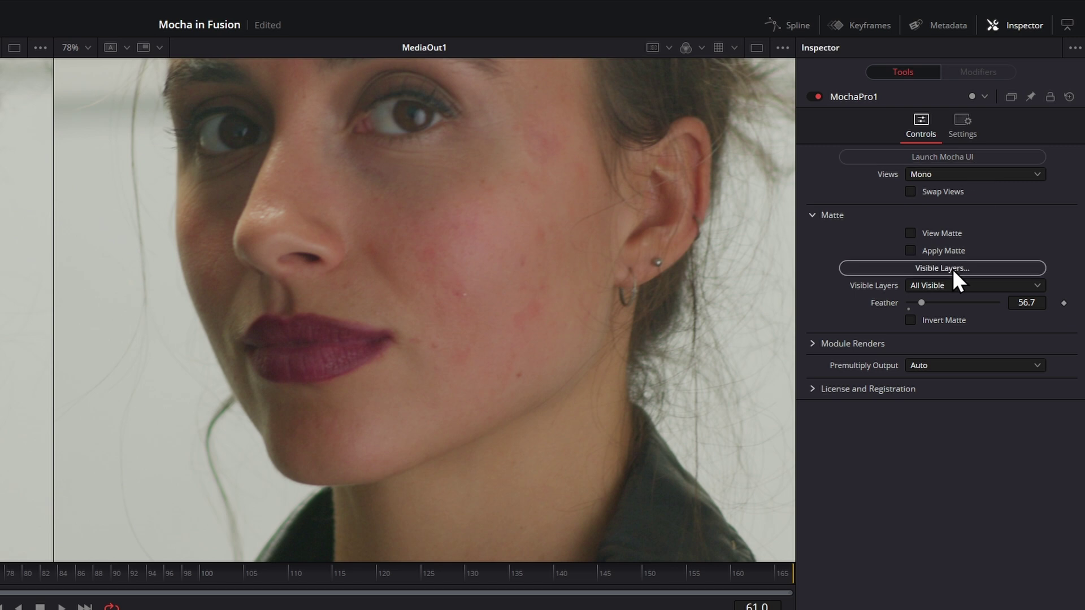
Export the stabilized tracking data as Alembic Mesh Data (*.abc), creating a new folder to save into
left_click(975, 158)
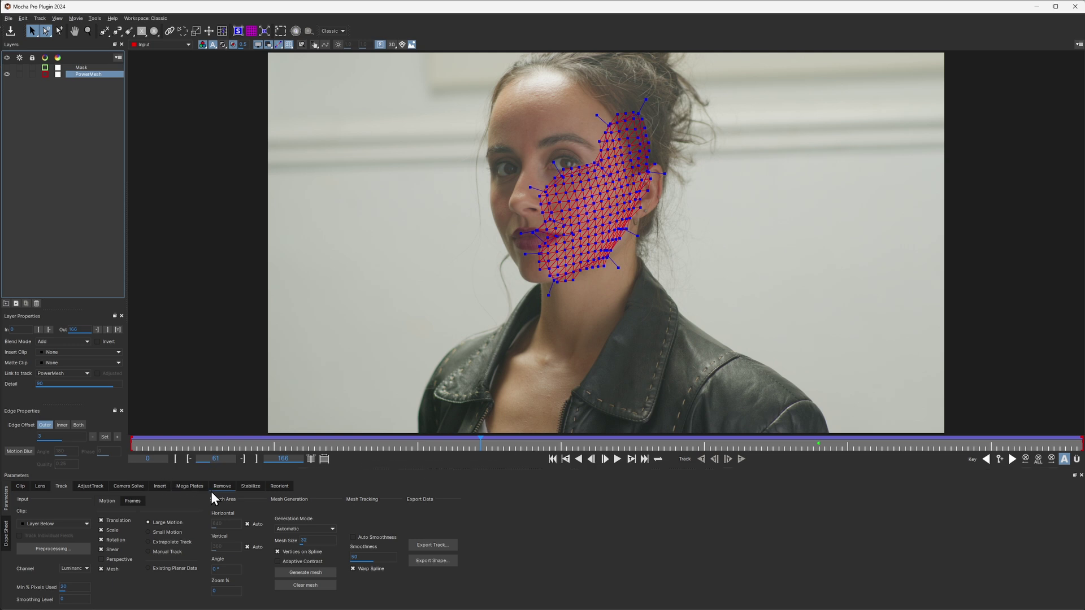
left_click(250, 485)
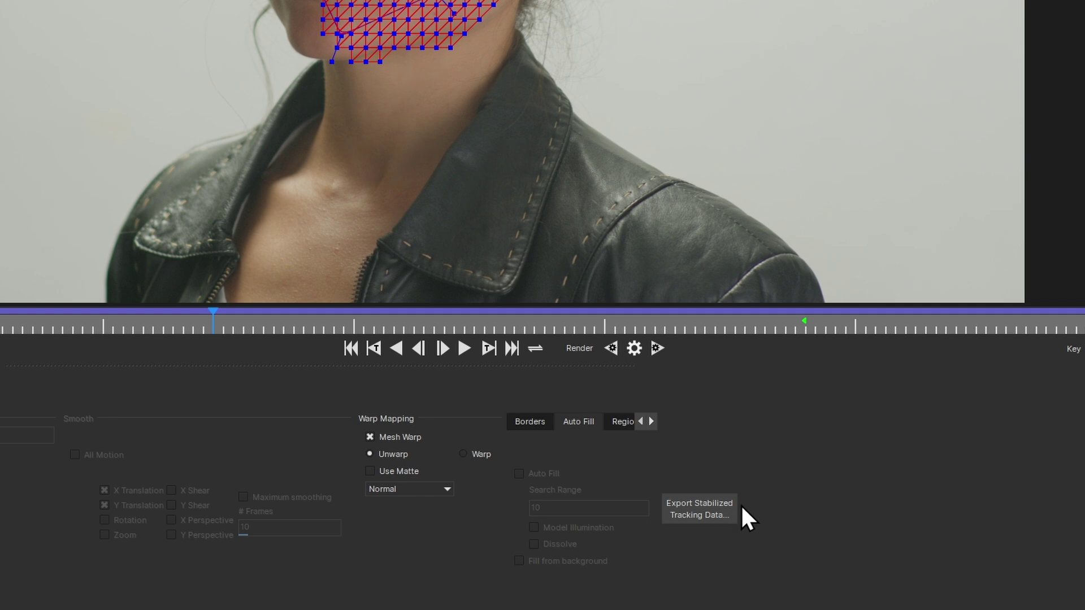
left_click(726, 512)
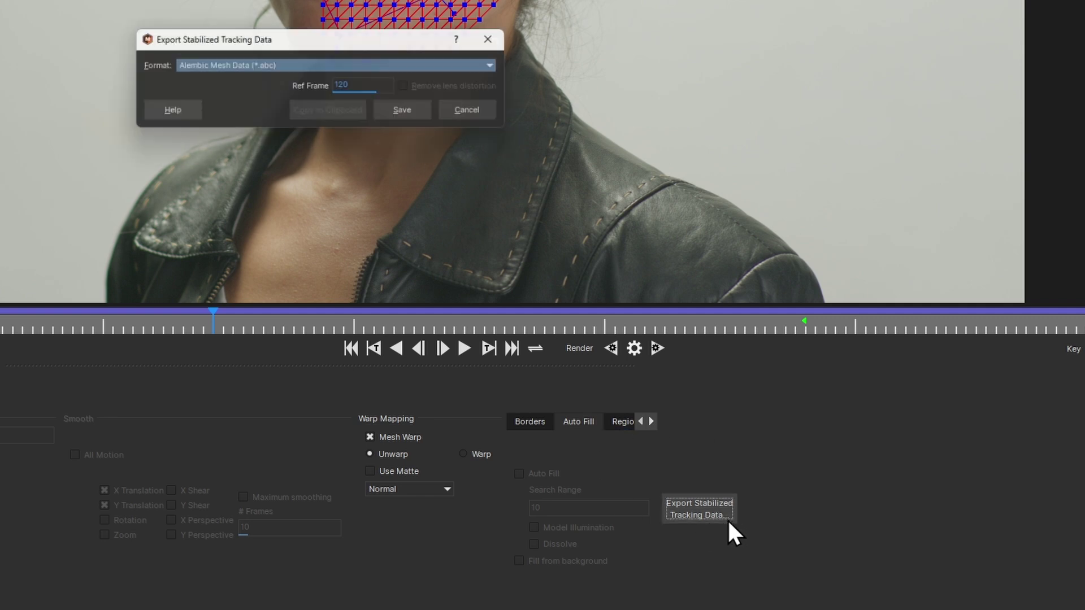
left_click(627, 298)
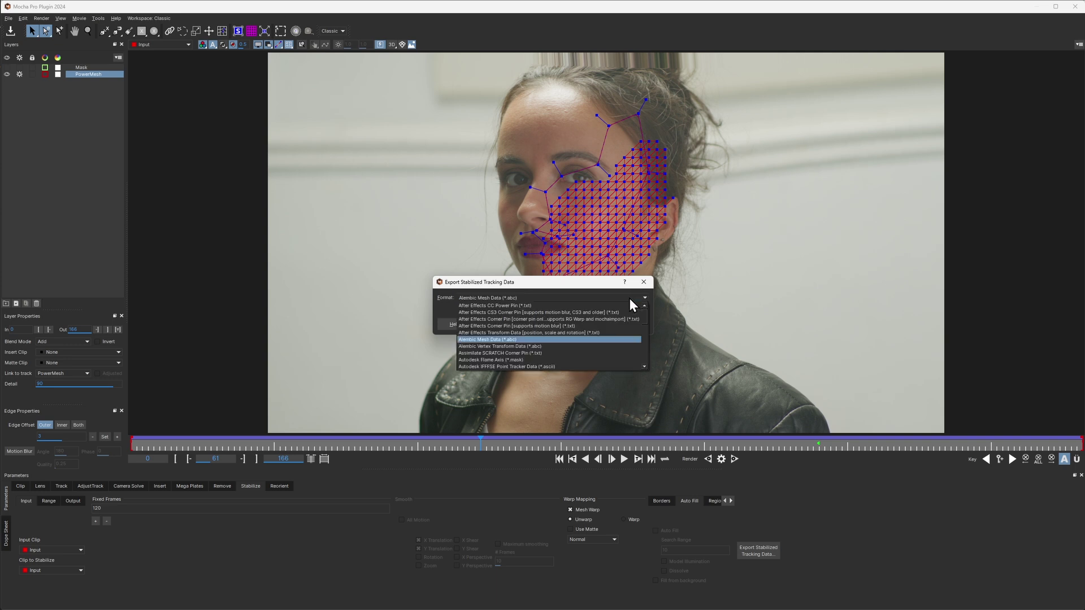
mouse_move(721, 265)
left_mouse_down()
mouse_move(719, 294)
mouse_move(721, 266)
left_mouse_up()
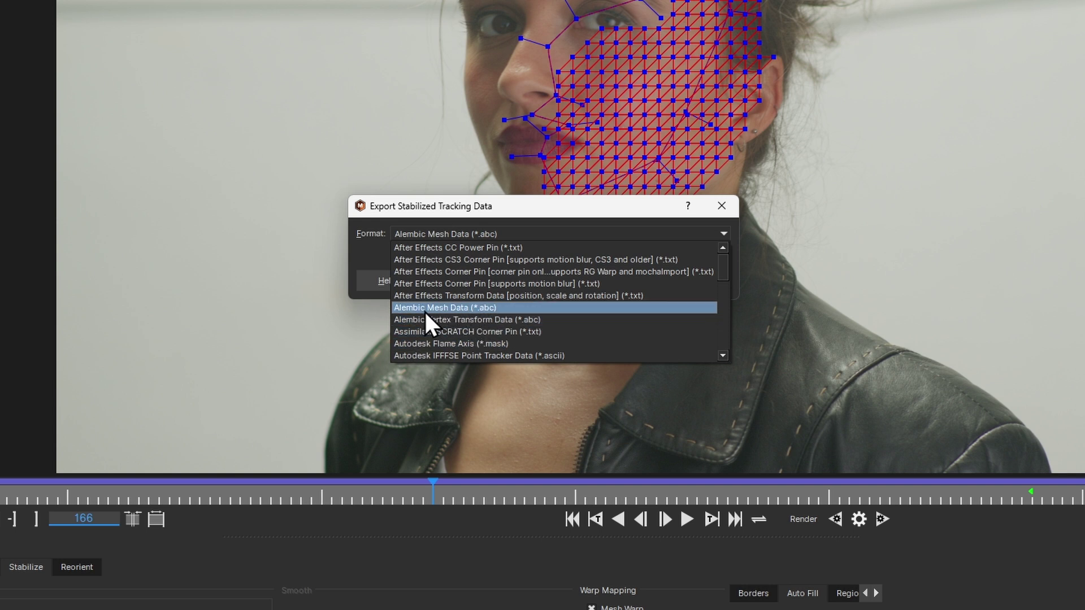
left_click(506, 308)
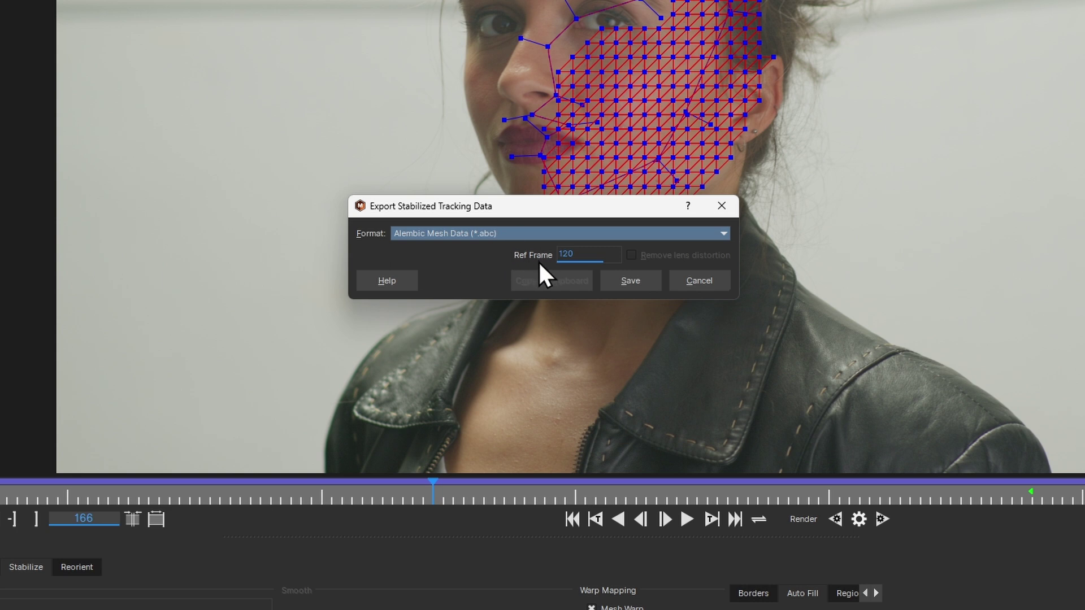
left_click(638, 282)
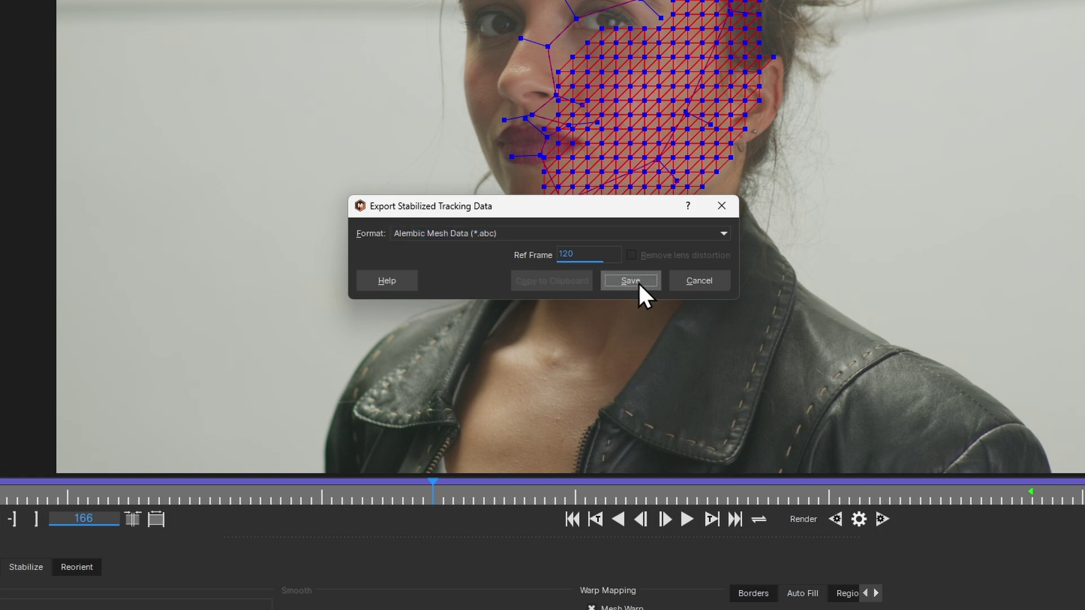
left_click(358, 198)
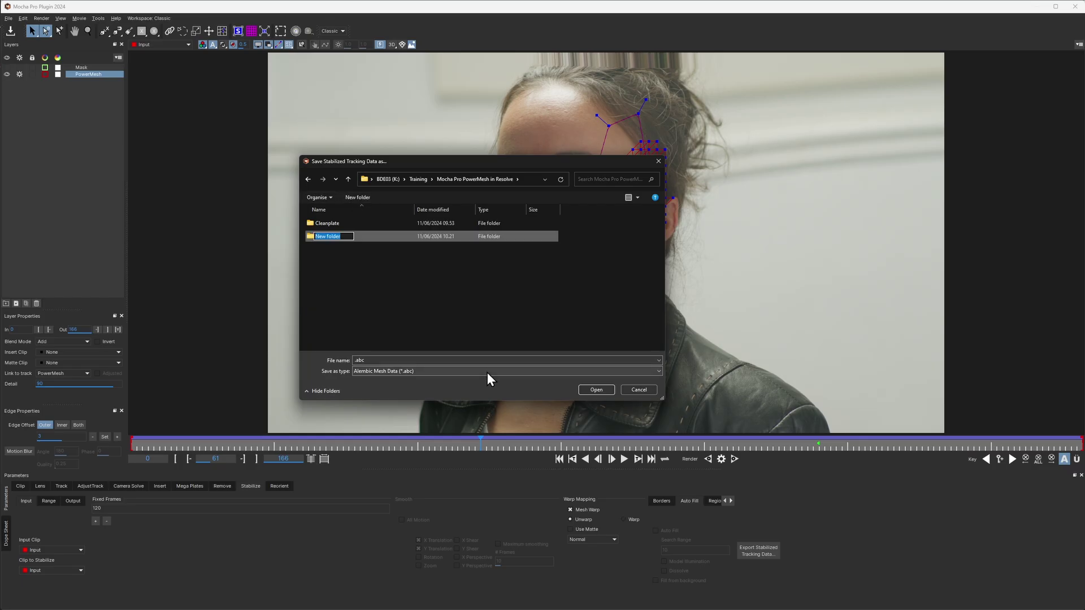
Save the mesh as face_f120.abc inside a new 'Alembic meshes' folder, then start quitting Mocha
type("Alembic meshes")
key("Return")
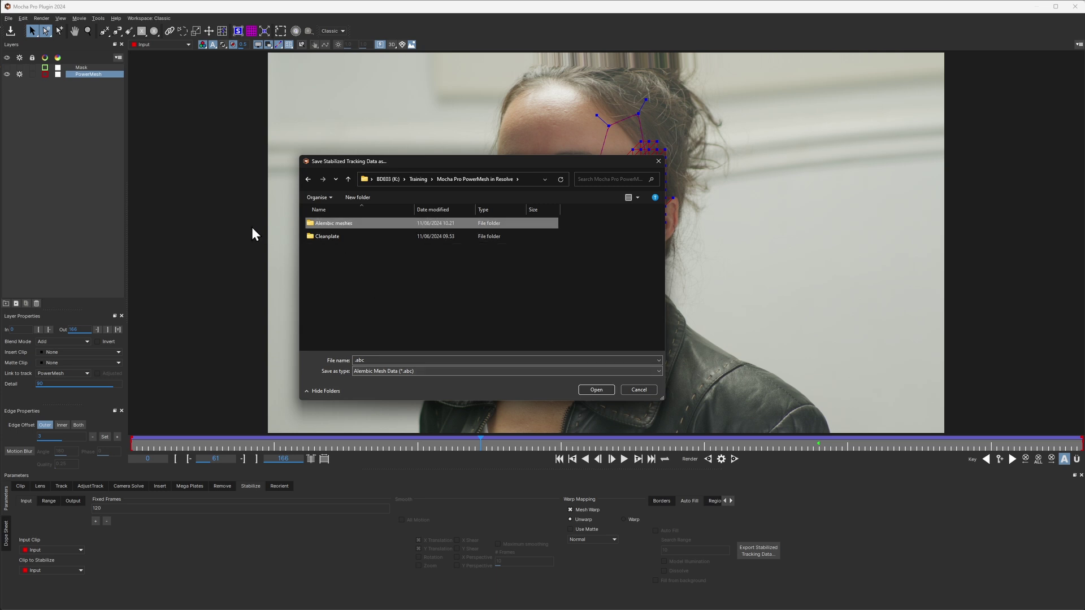
double_click(322, 224)
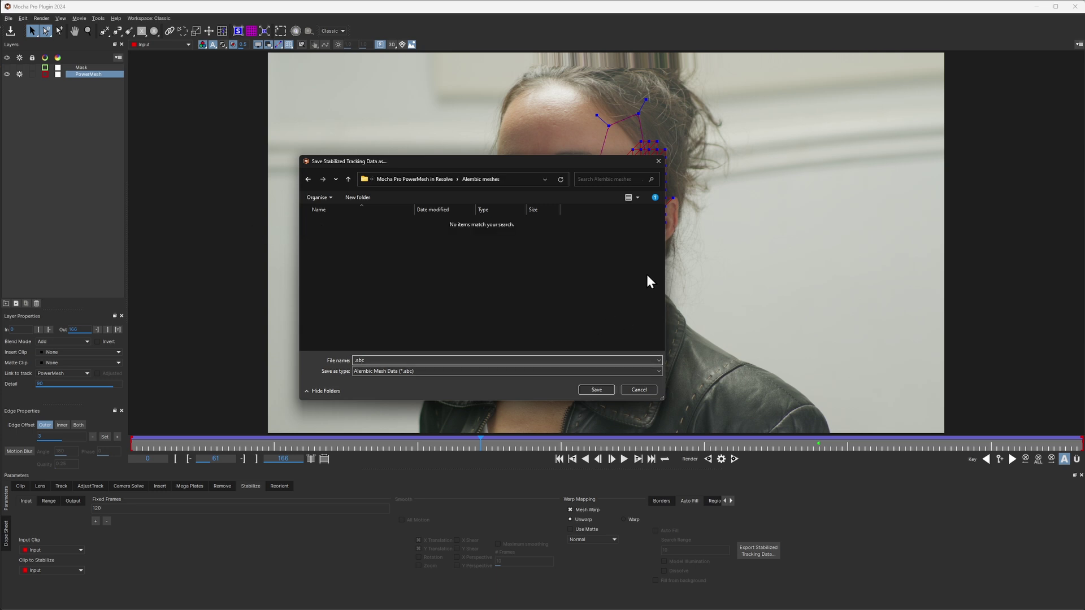
type("face")
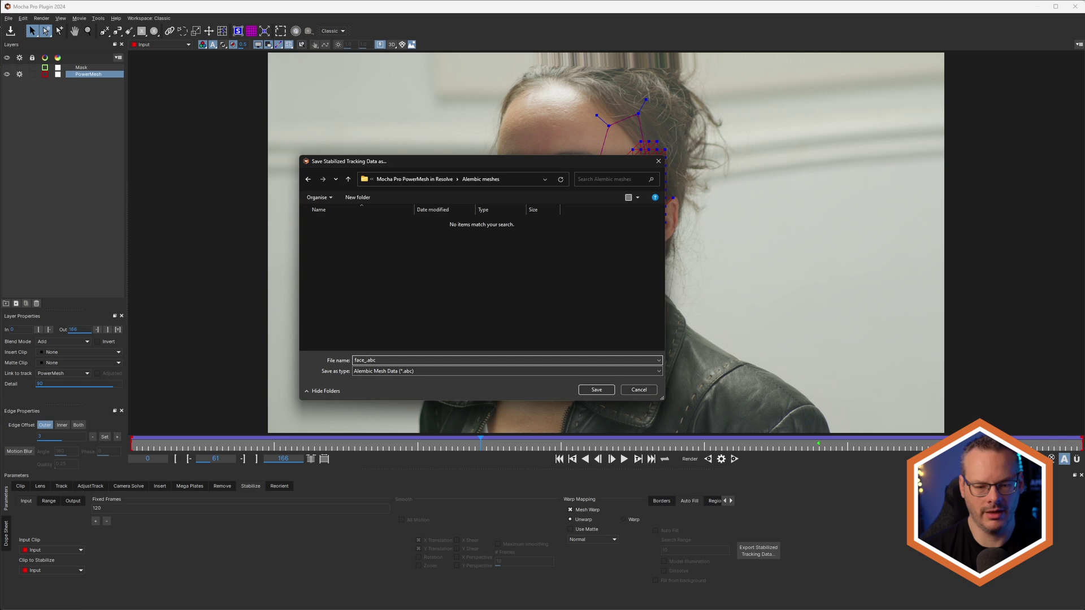
type("_f120")
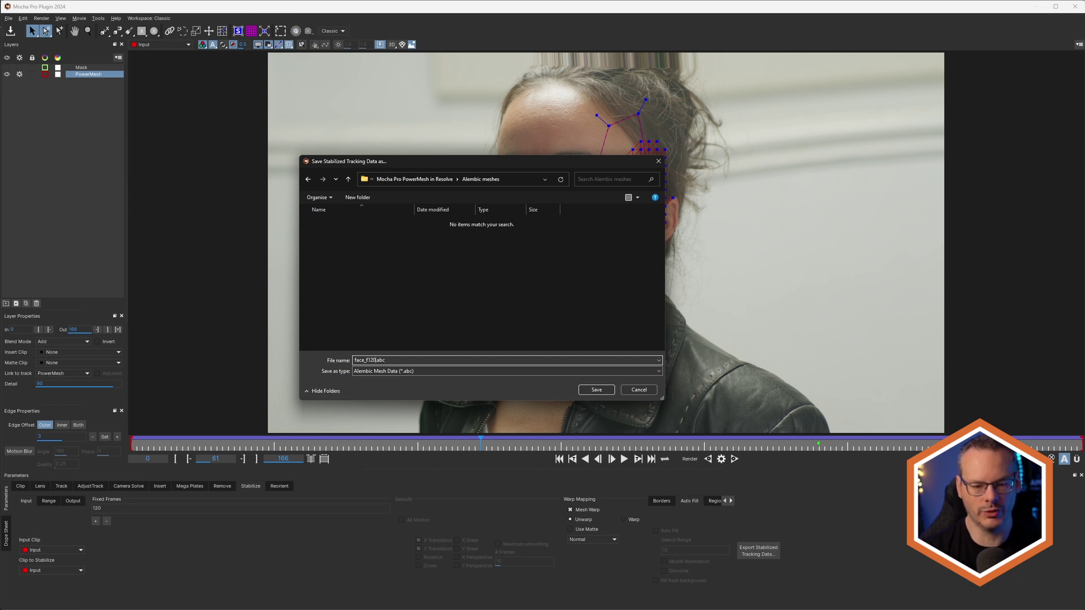
left_click(596, 390)
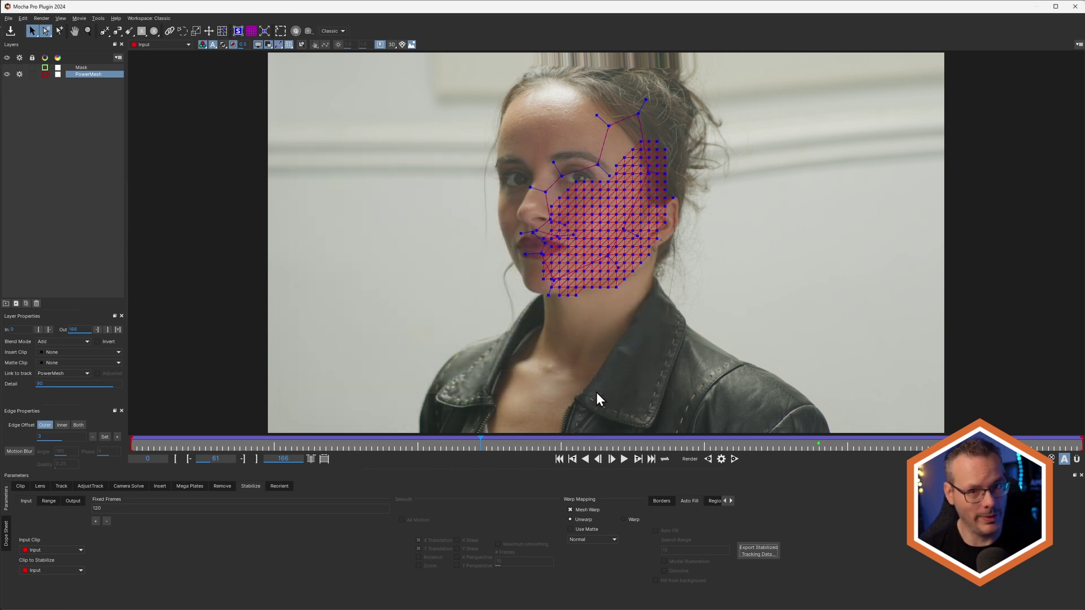
left_click(9, 18)
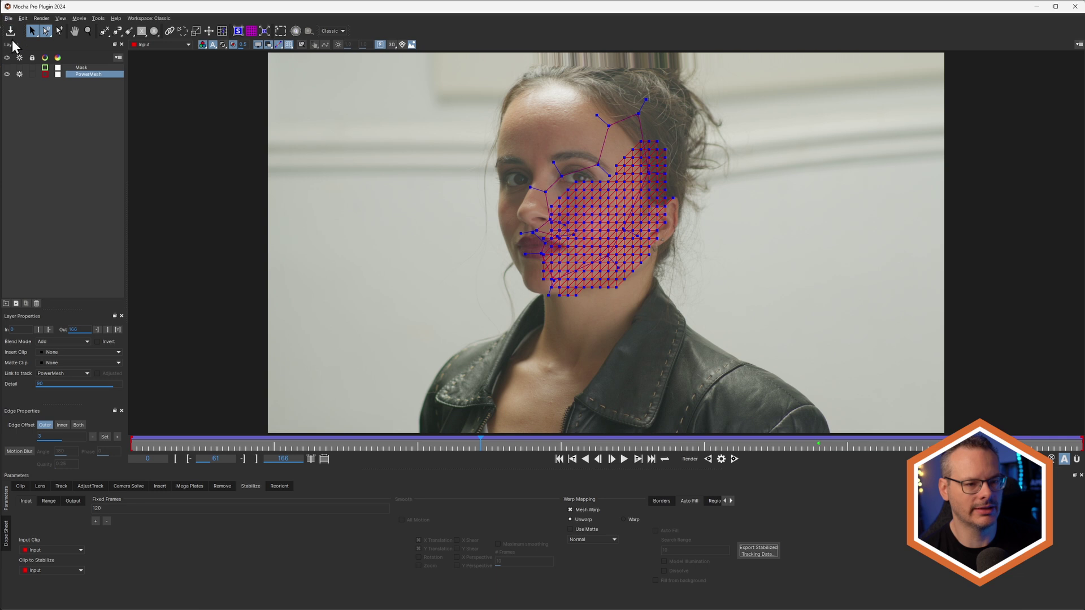
Exit Mocha, straighten MochaPro1's input link, and choose face_f120.abc via Import > Alembic Scene
left_click(25, 175)
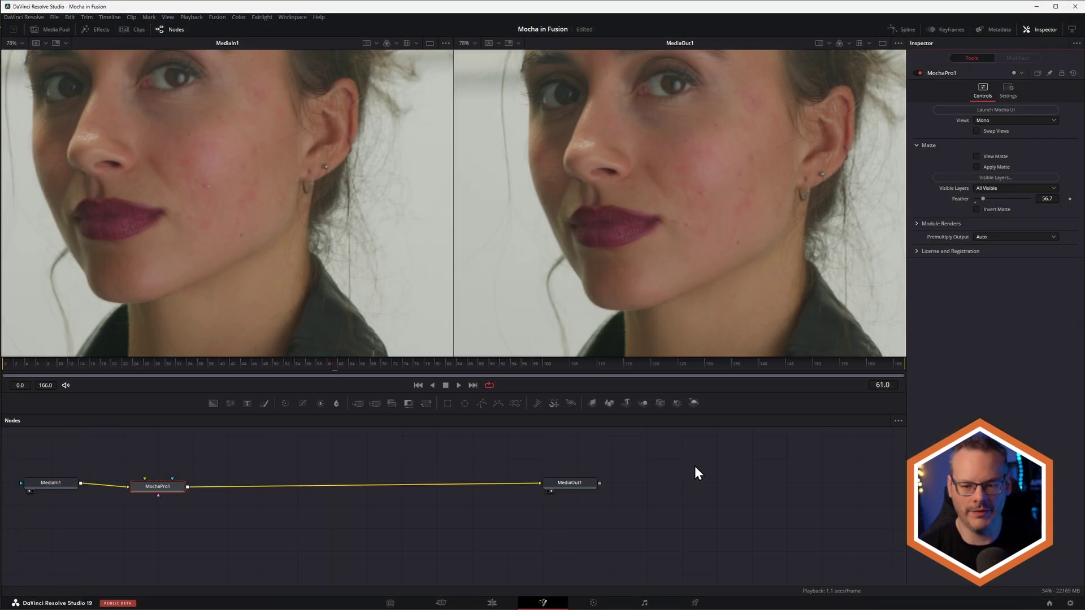
left_click_drag(158, 489, 163, 486)
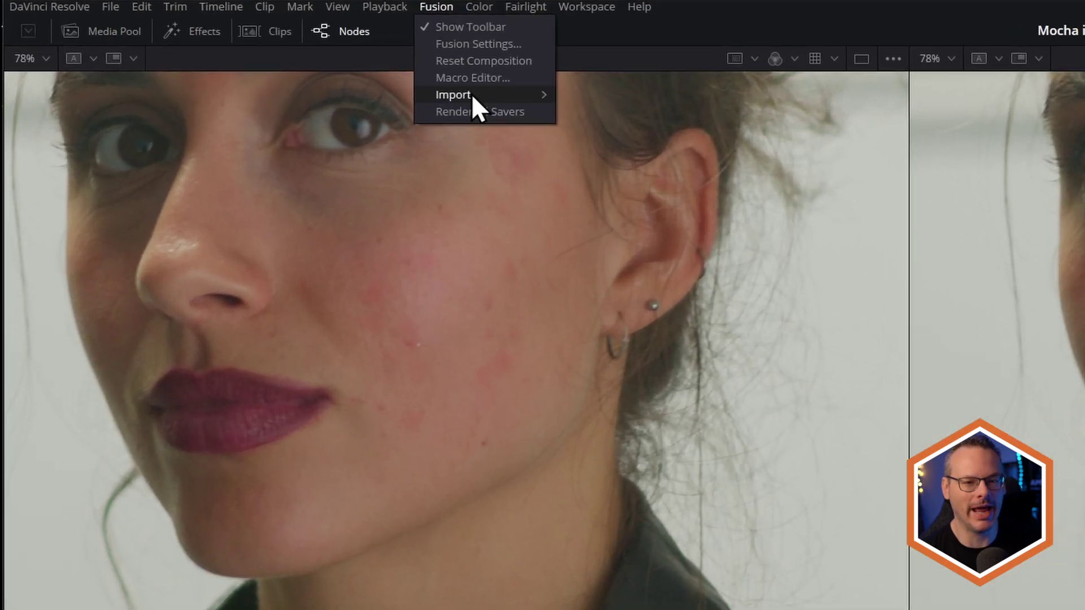
mouse_move(234, 61)
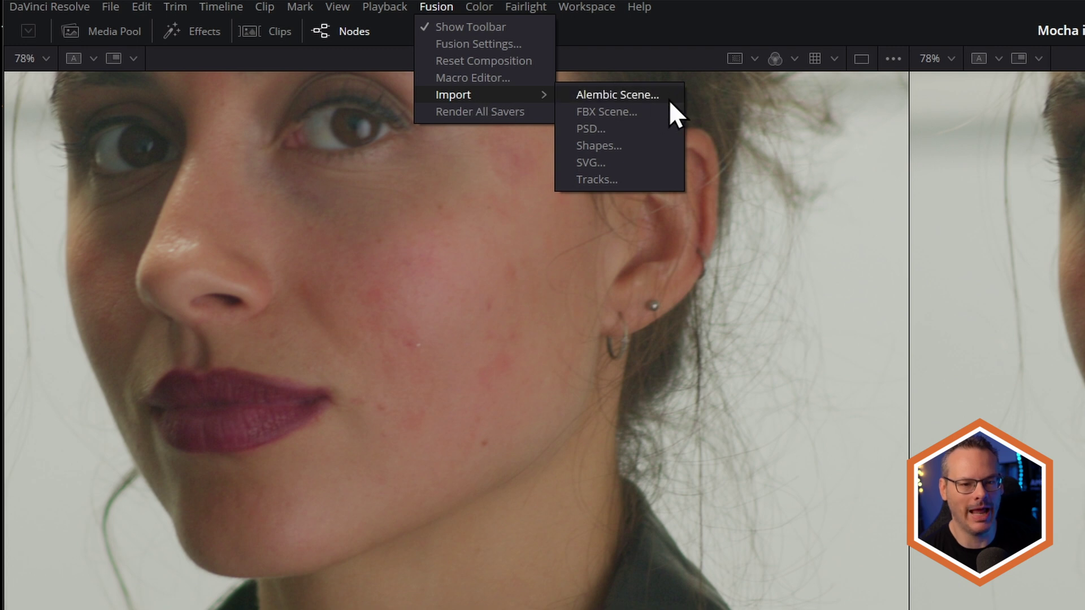
left_click(669, 98)
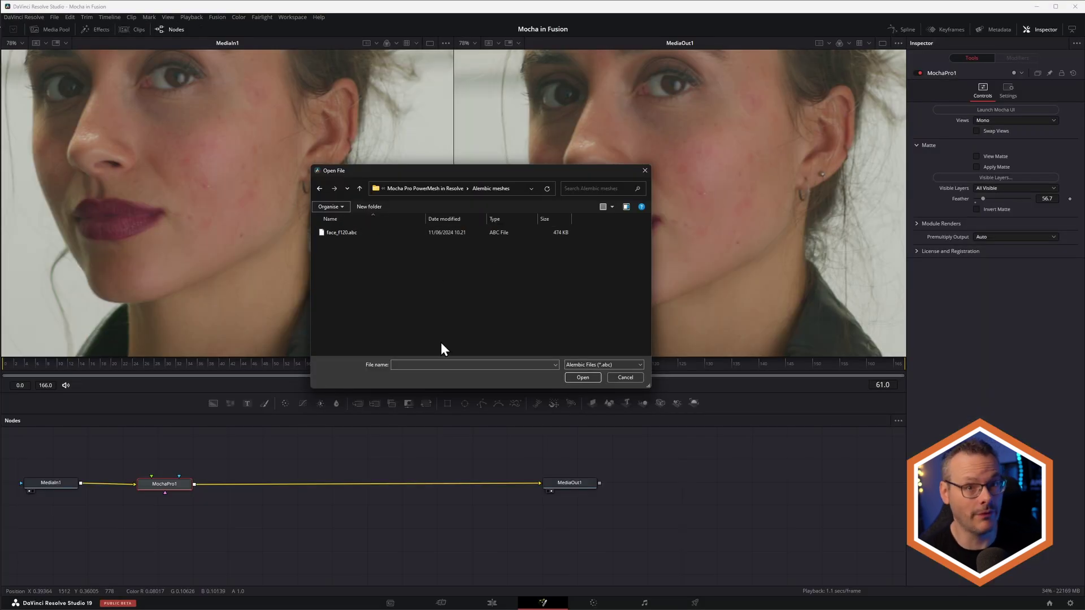
left_click(343, 237)
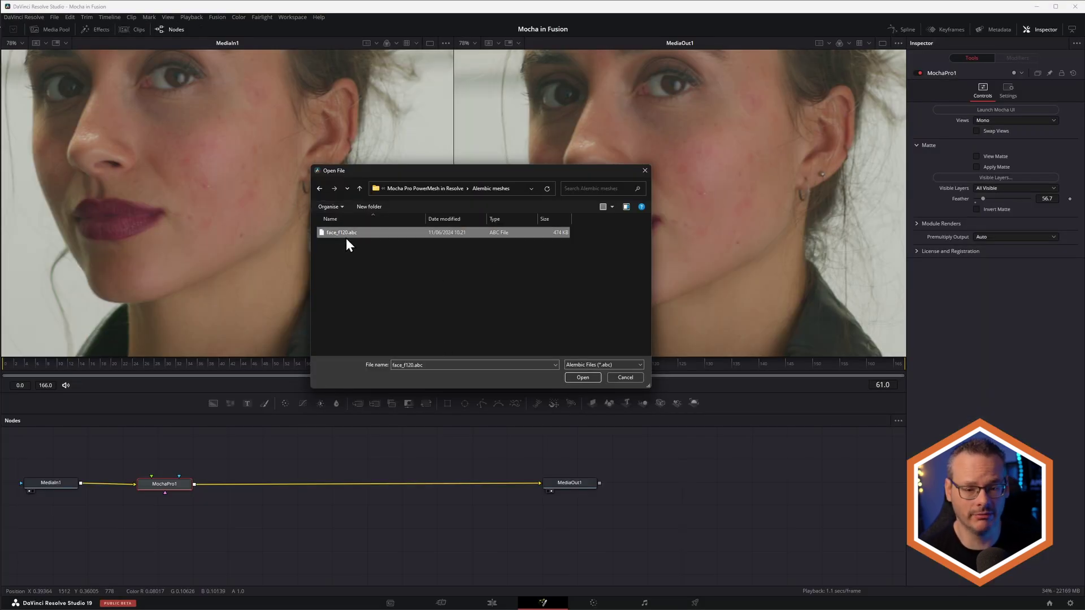
Open face_f120.abc to bring up its Alembic Importer options: 25 fps, with meshes, UVs and normals
left_click(585, 378)
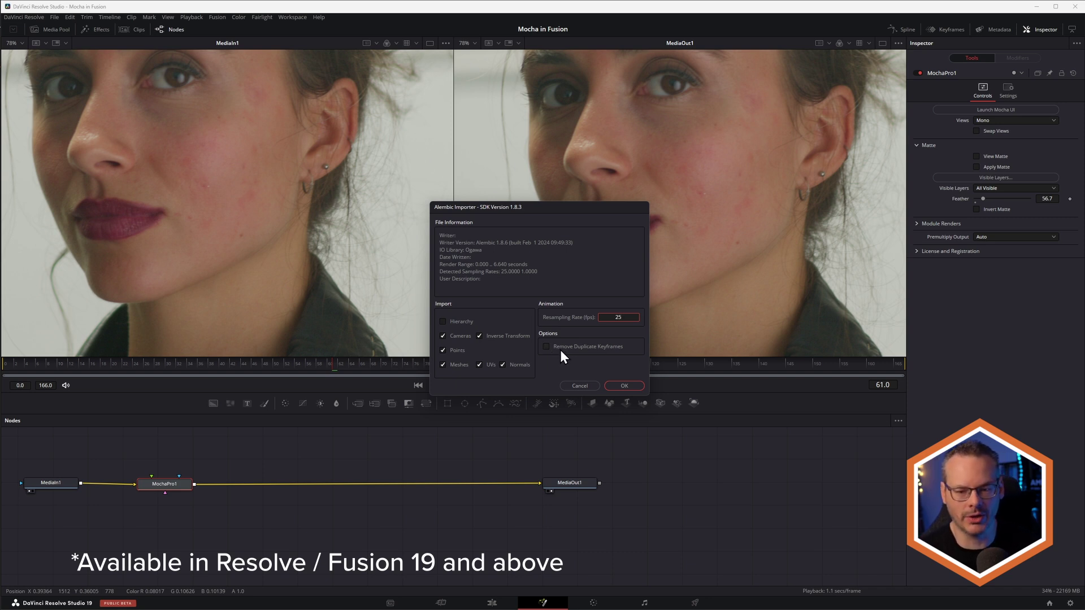
Confirm the Alembic import and move the new camera, PowerMesh and Merge3D1 nodes into place
left_click(626, 386)
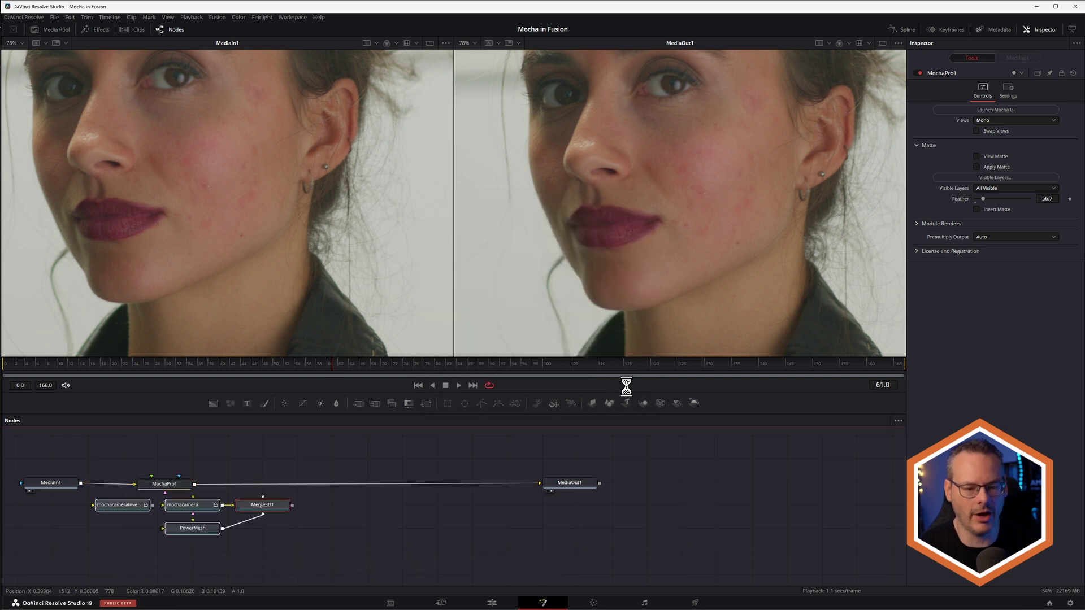
left_click_drag(255, 509, 367, 519)
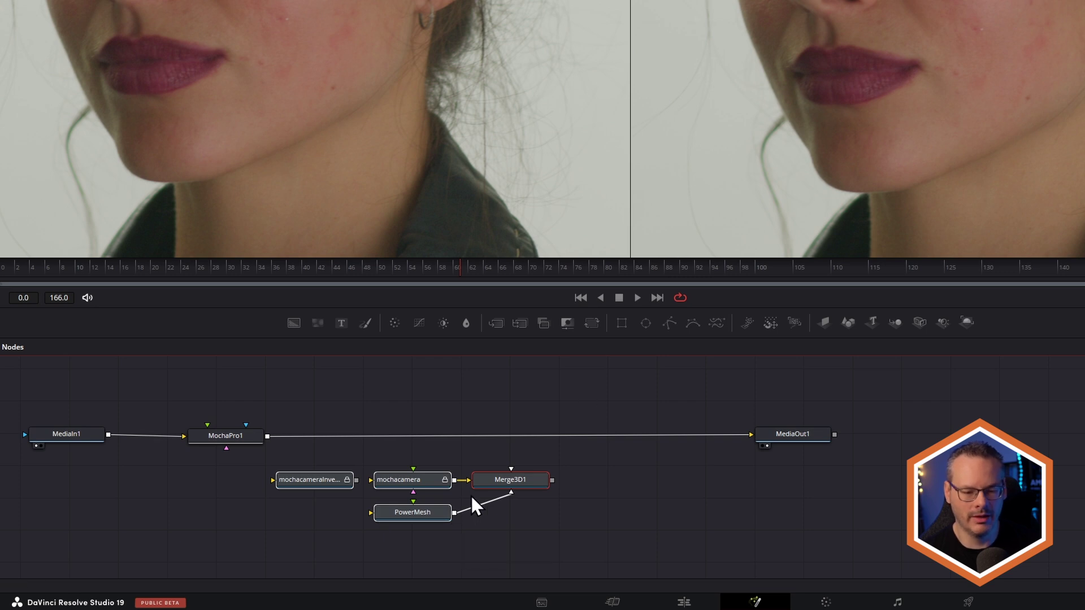
left_click(309, 495)
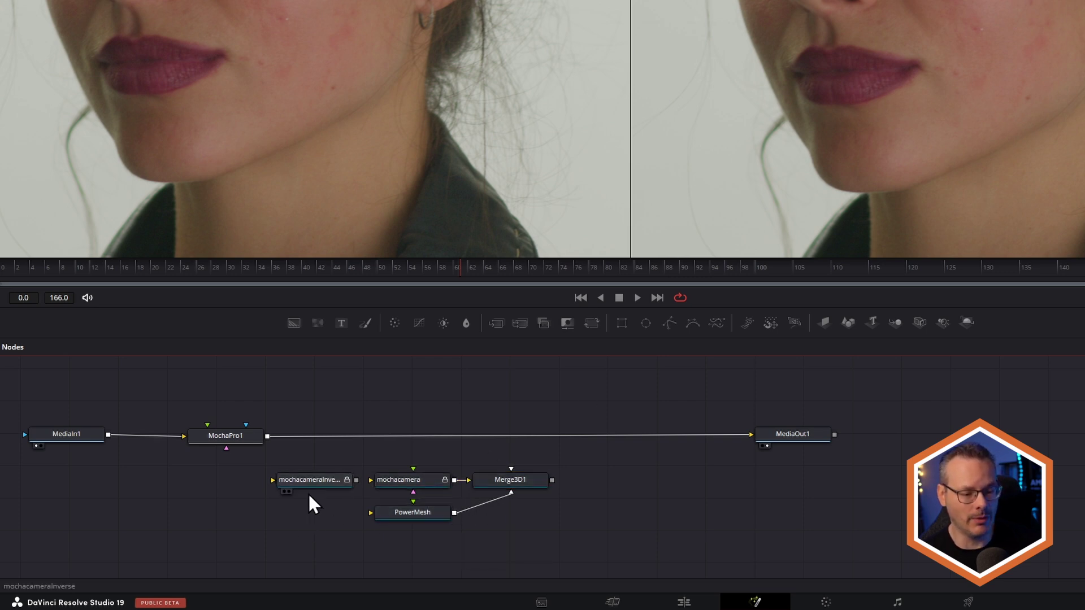
Nudge the PowerMesh node slightly lower and select Merge3D1
left_click(414, 479)
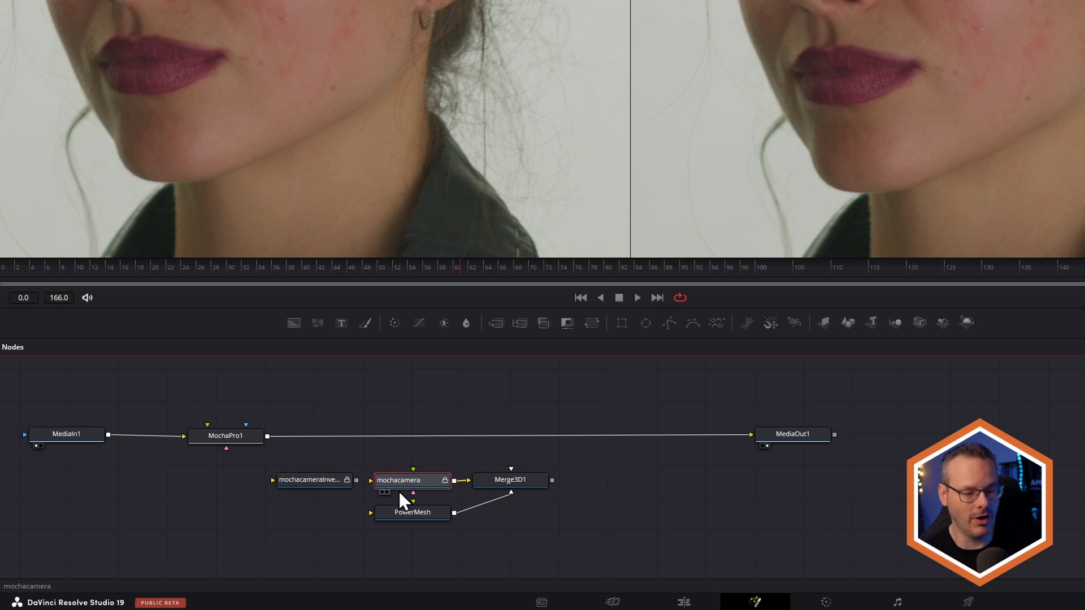
left_click(430, 522)
left_click_drag(418, 511, 425, 519)
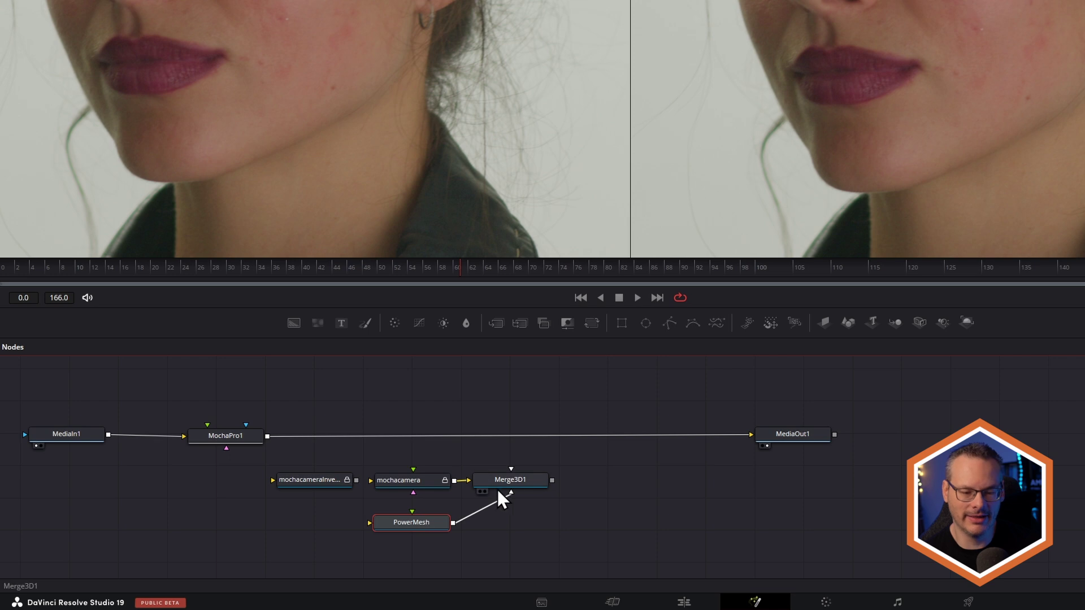
left_click(517, 485)
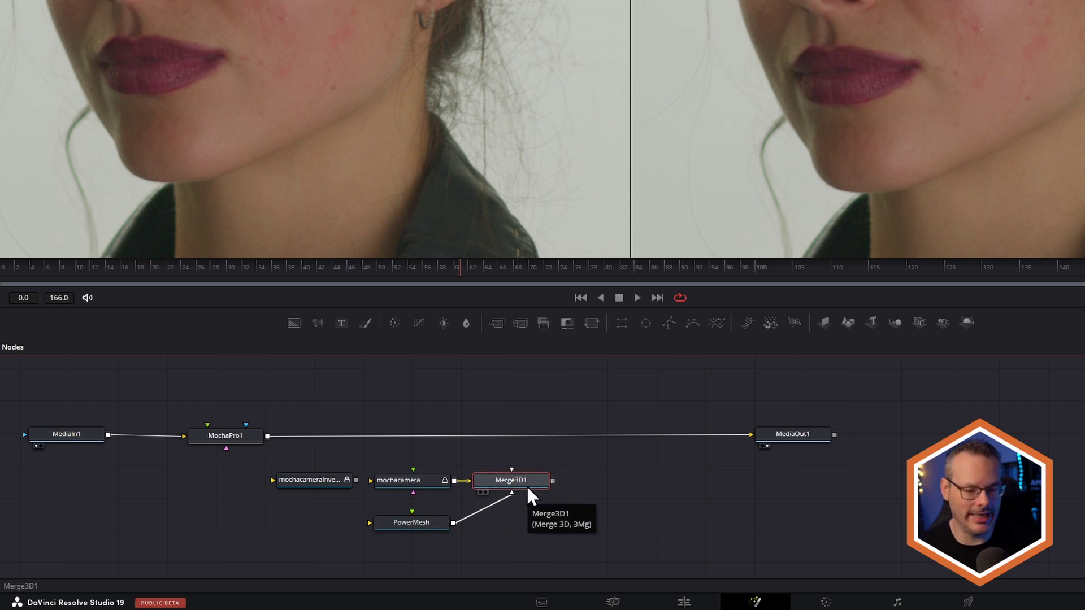
Show Merge3D1's 3D scene in the left viewer, orbiting and scrubbing to inspect the PowerMesh and Mocha camera
key("1")
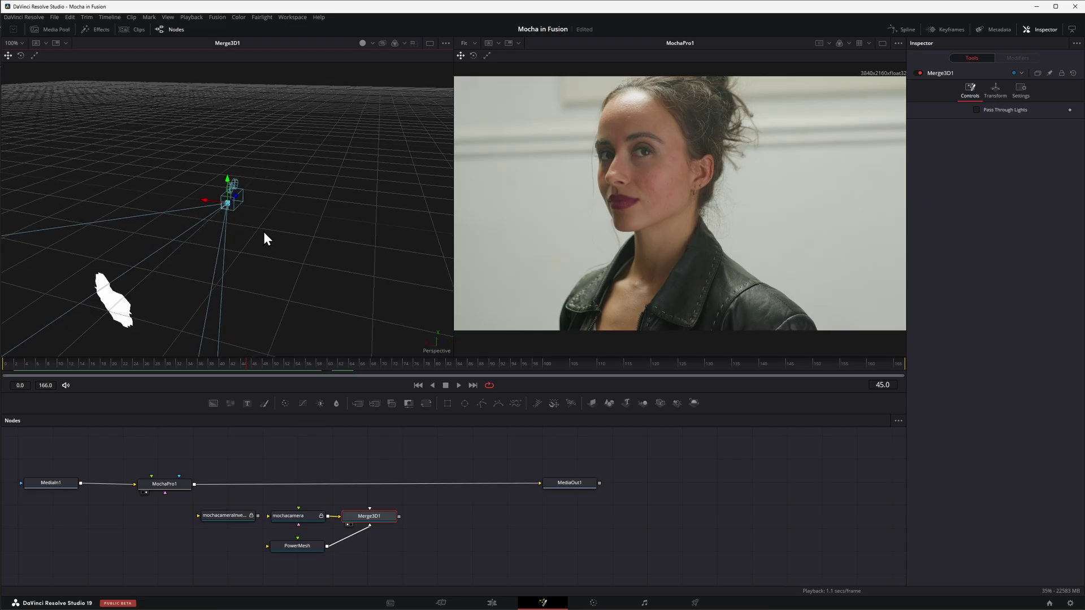
left_click_drag(294, 359, 160, 331)
left_click_drag(181, 214, 269, 263)
left_click_drag(116, 367, 87, 374)
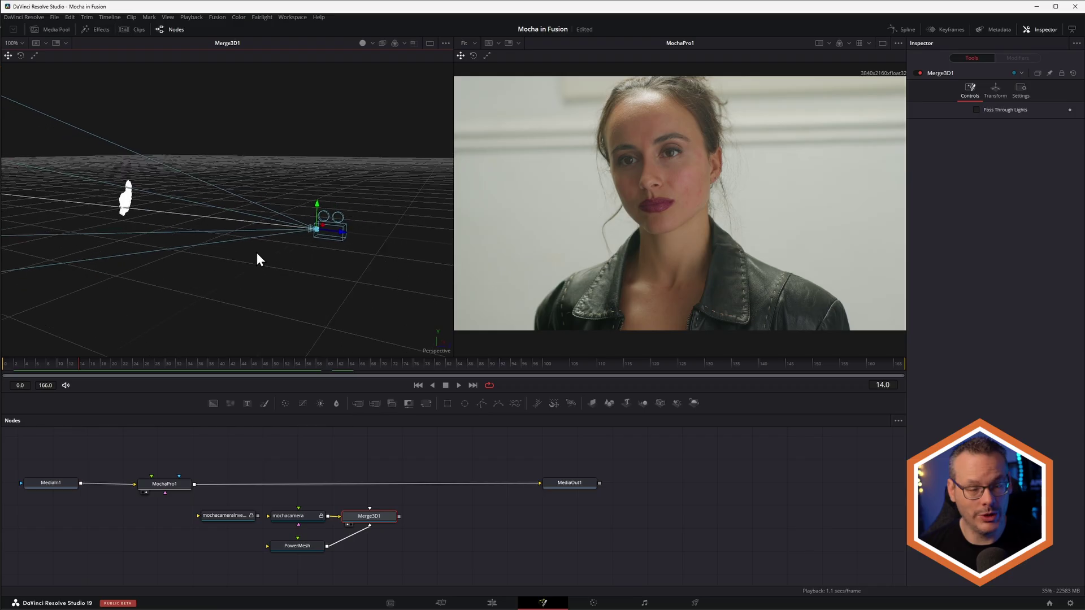
left_click_drag(255, 250, 184, 251)
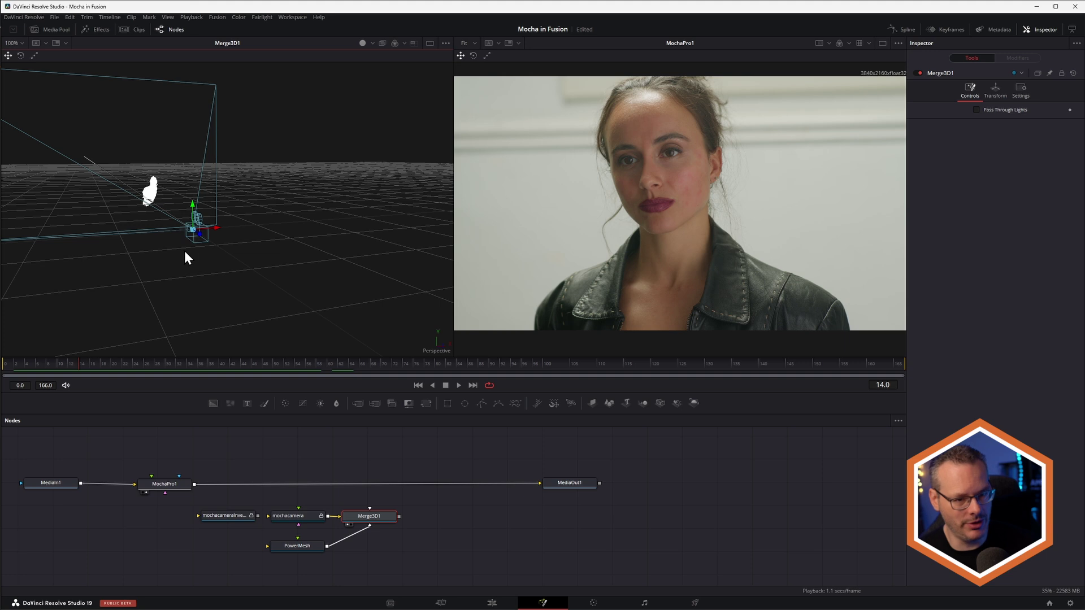
left_click_drag(267, 214, 383, 113)
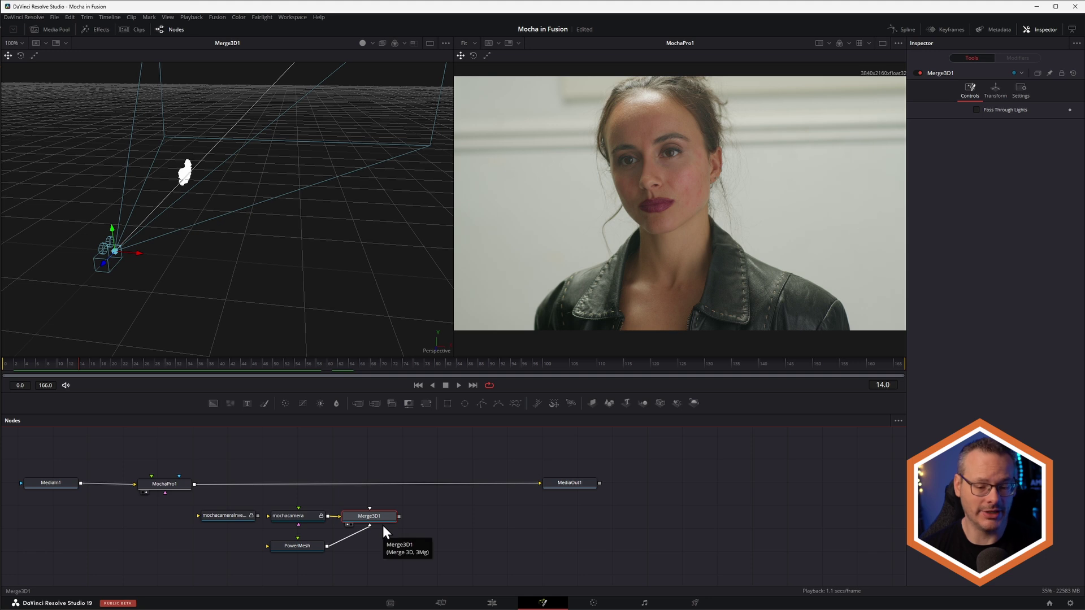
Add a Renderer 3D node using the tool search for "render"
left_click_drag(409, 502, 385, 517)
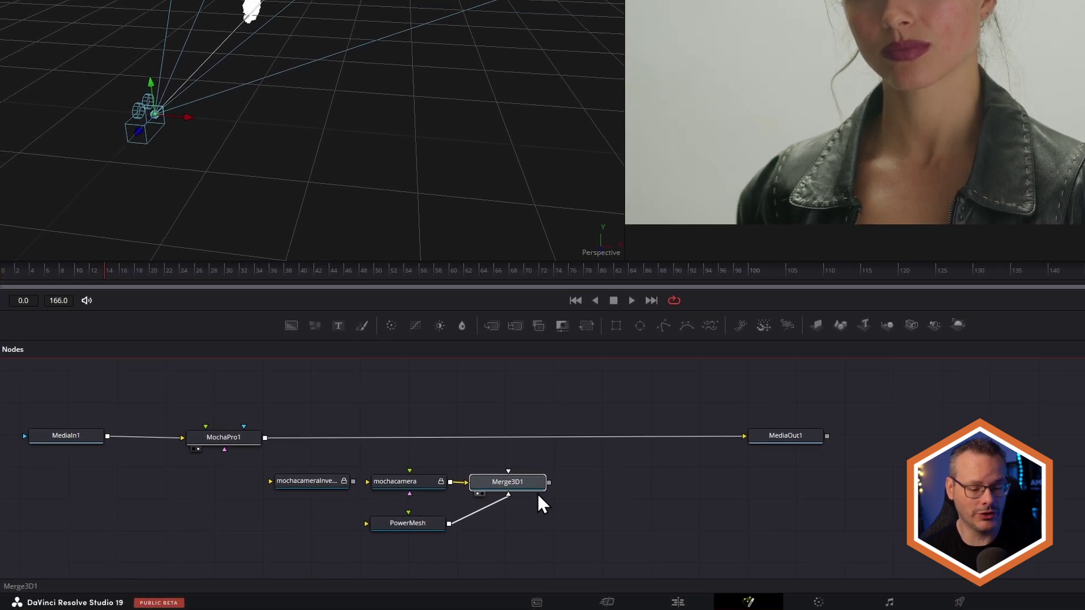
key("shift+space")
type("matte")
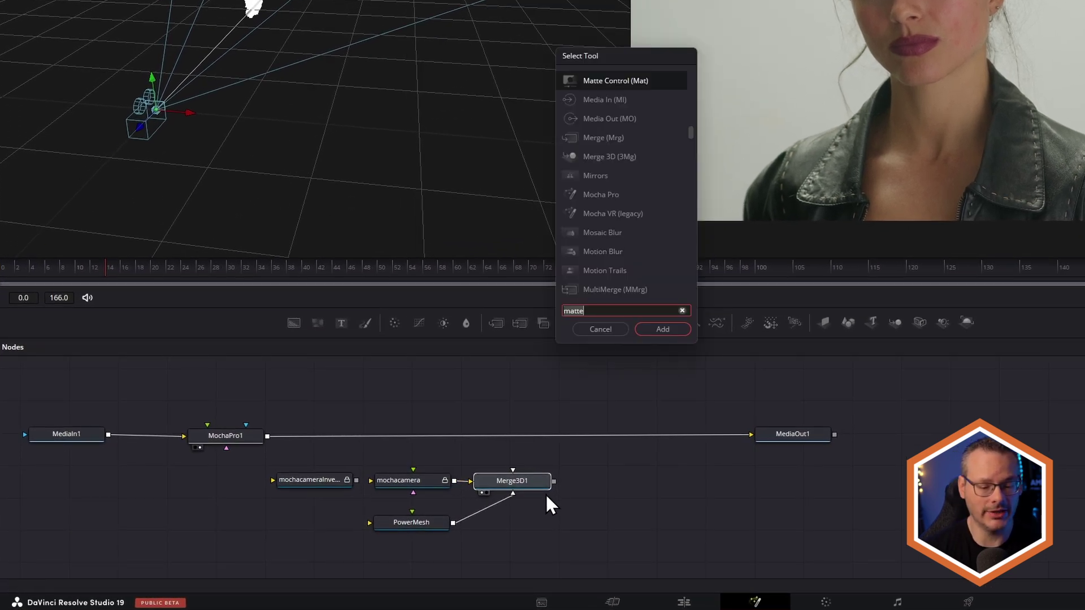
key("BackSpace")
key("BackSpace")
key("BackSpace")
key("BackSpace")
key("BackSpace")
type("render")
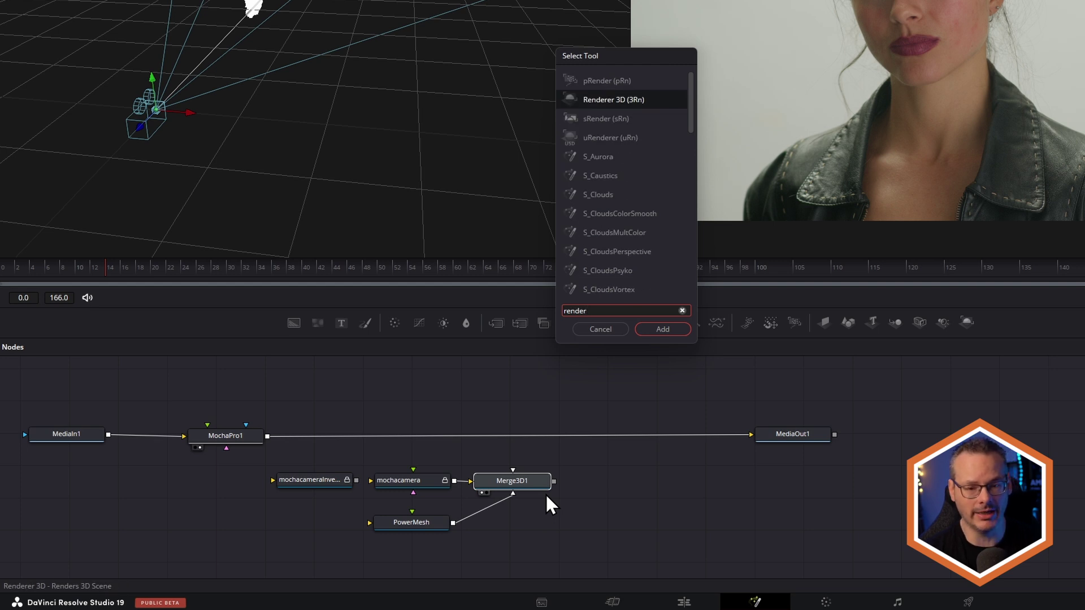
key("Return")
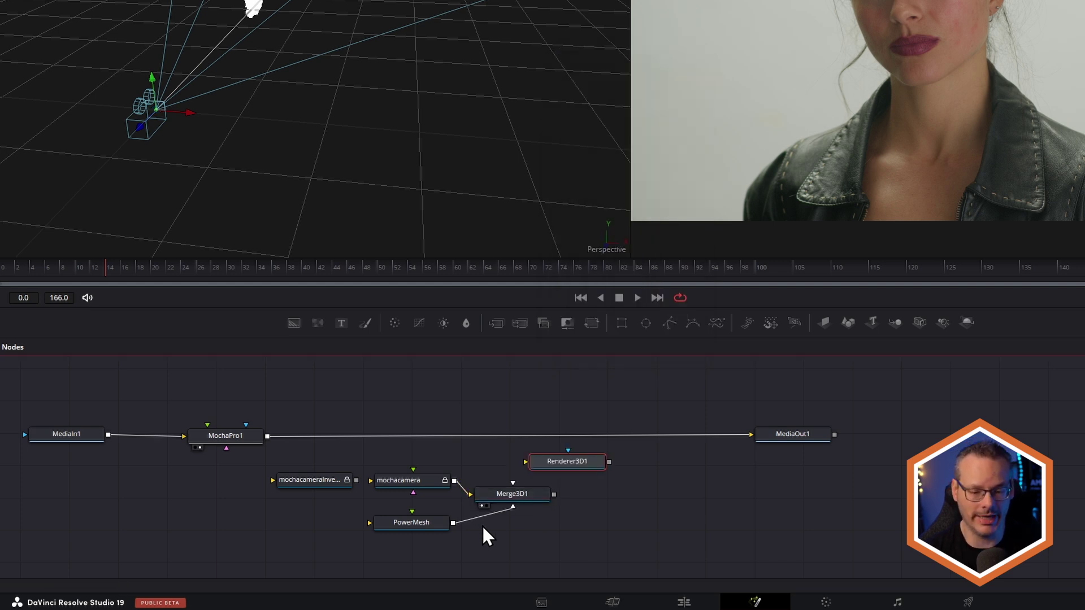
Feed Merge3D1 into Renderer3D1 and view its white mesh matte across frames
left_click_drag(559, 491, 615, 498)
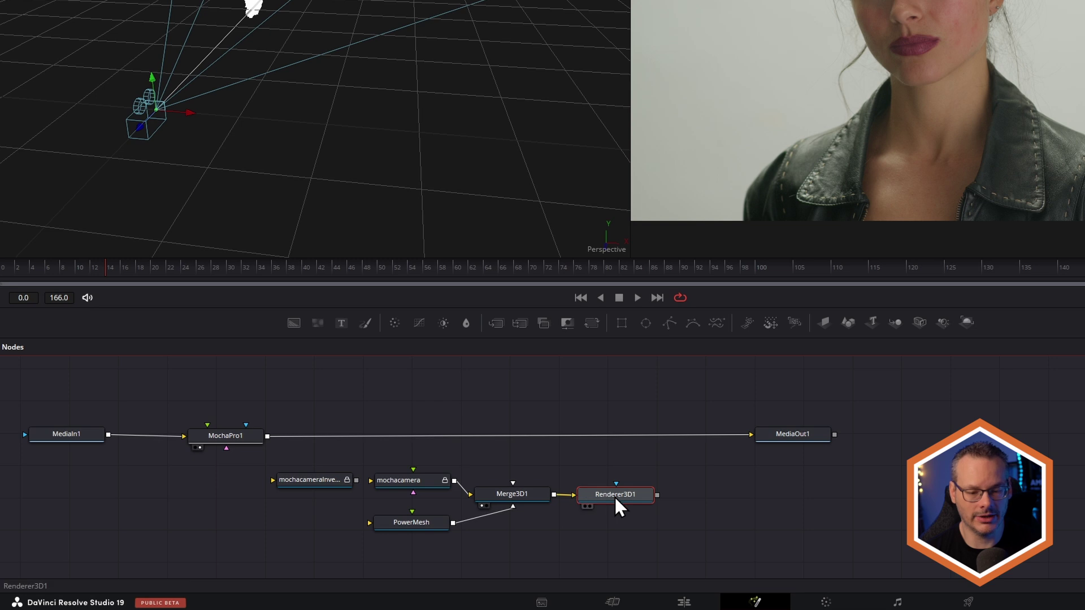
left_click(584, 506)
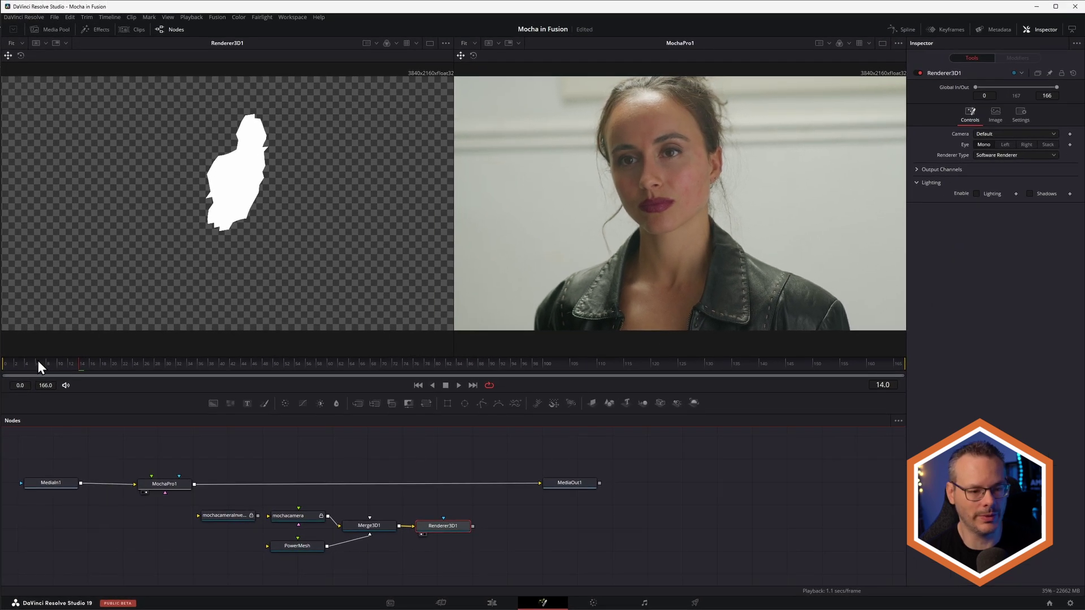
left_click_drag(38, 366, 367, 363)
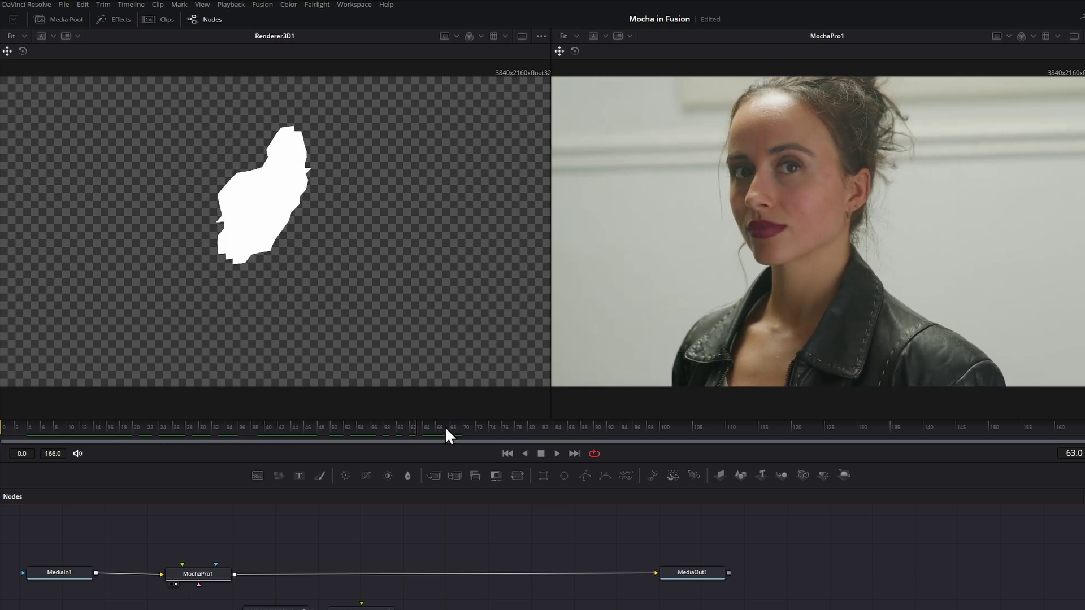
left_click_drag(445, 428, 208, 435)
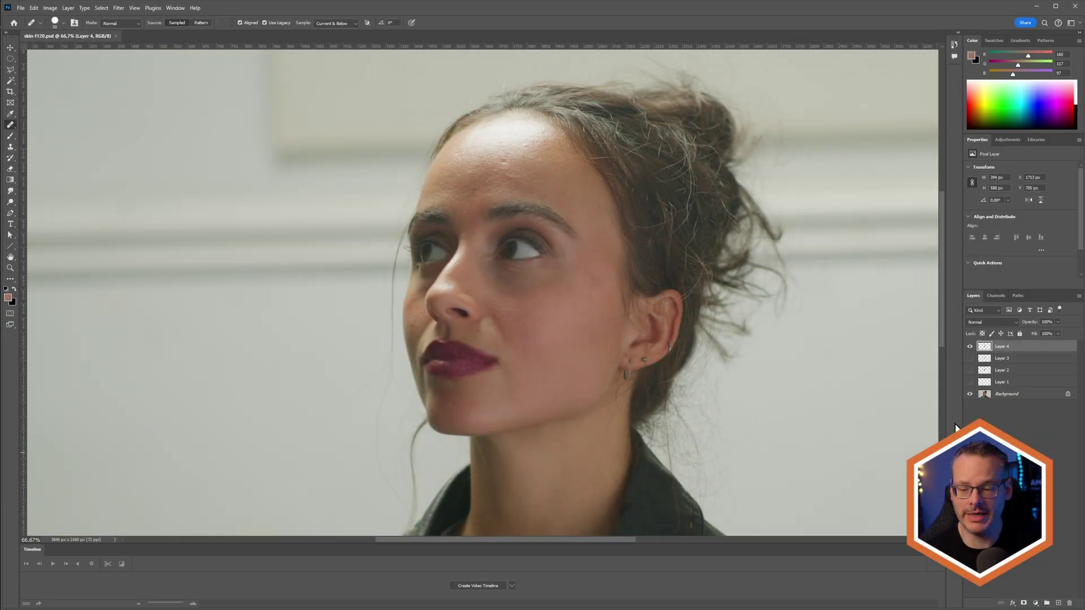
left_click(970, 347)
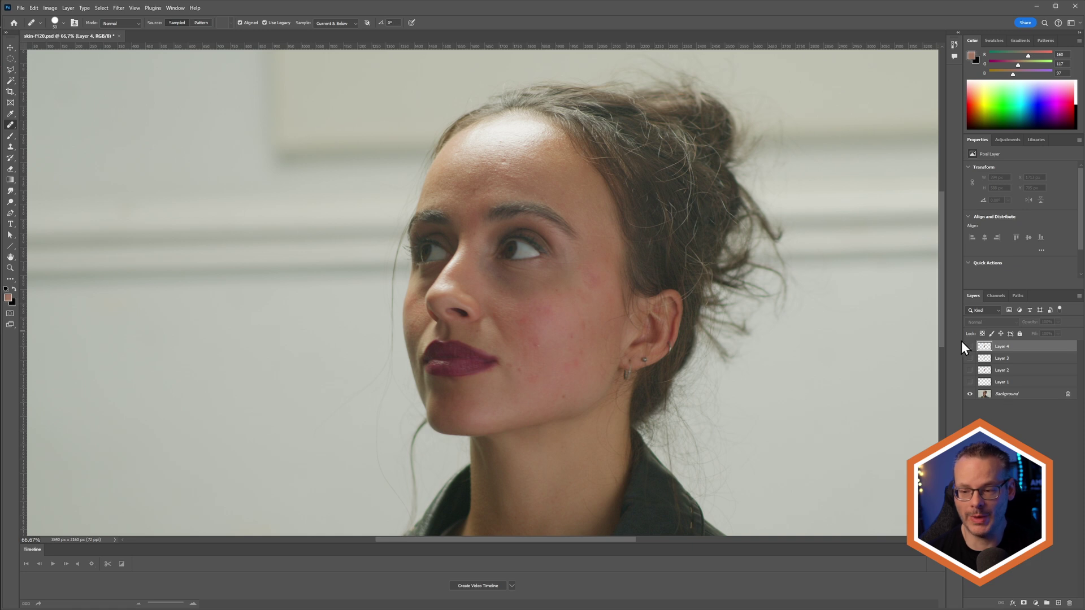
left_click(969, 347)
left_click(969, 347)
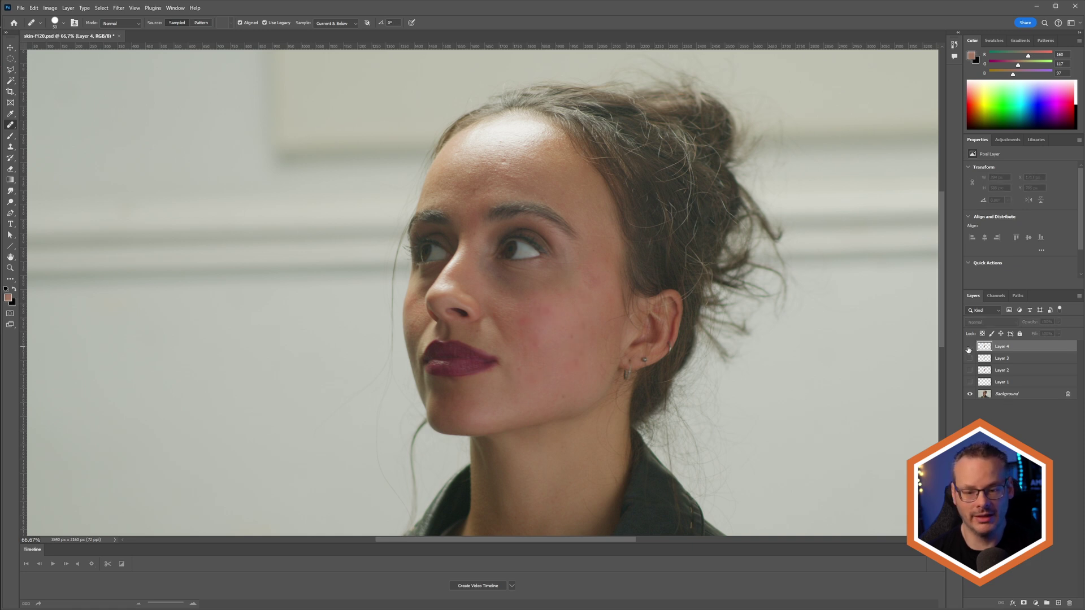
left_click(969, 346)
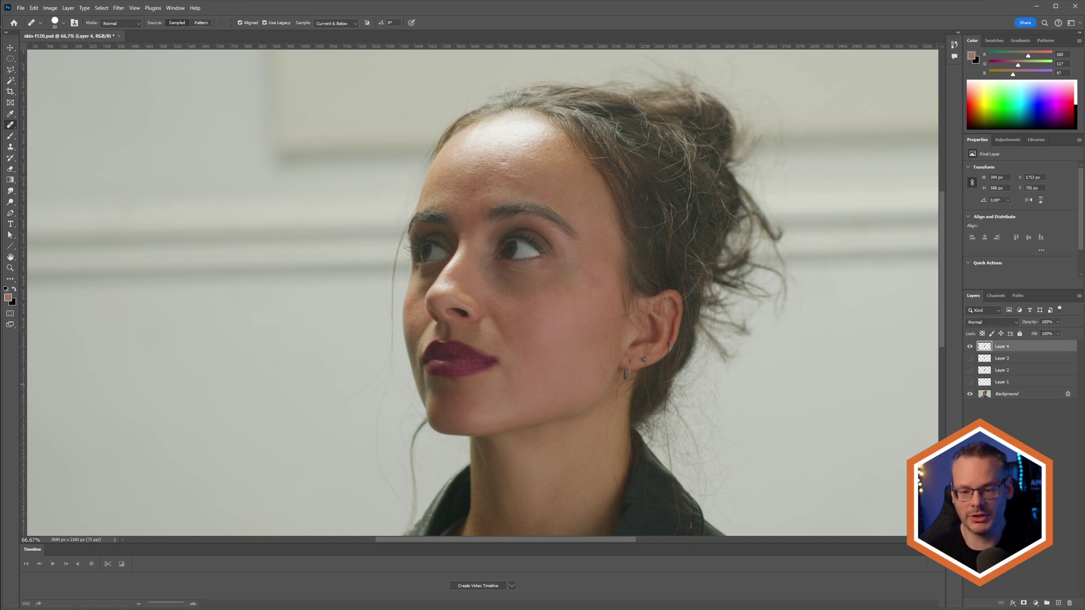
left_click(969, 347)
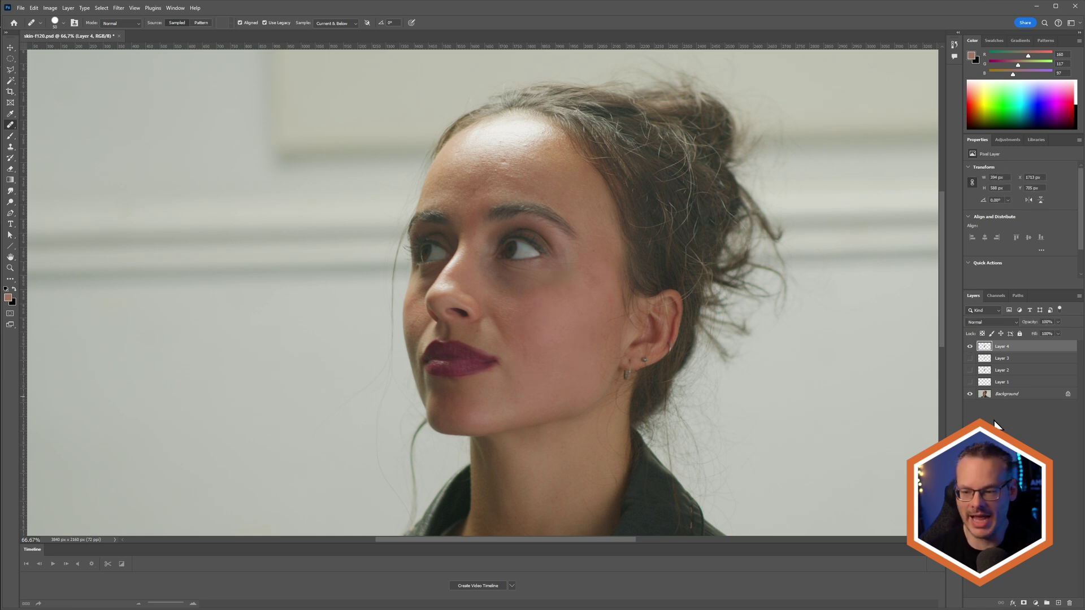
left_click(969, 347)
left_click(969, 347)
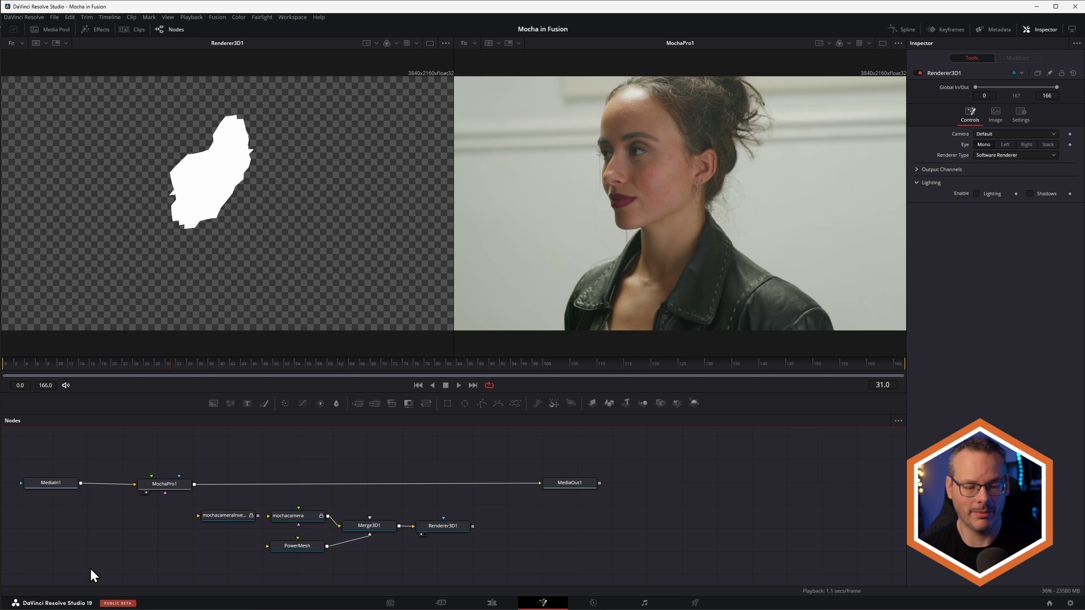
Add a Loader node for skin-f120.png from the Cleanplate folder
key("shift+space")
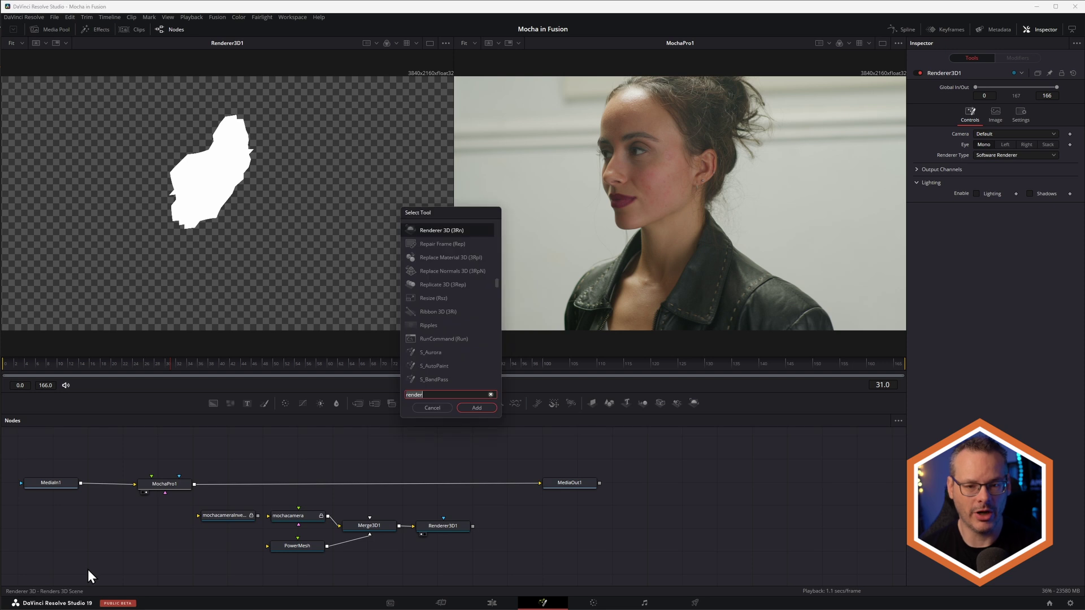
type("load")
key("Return")
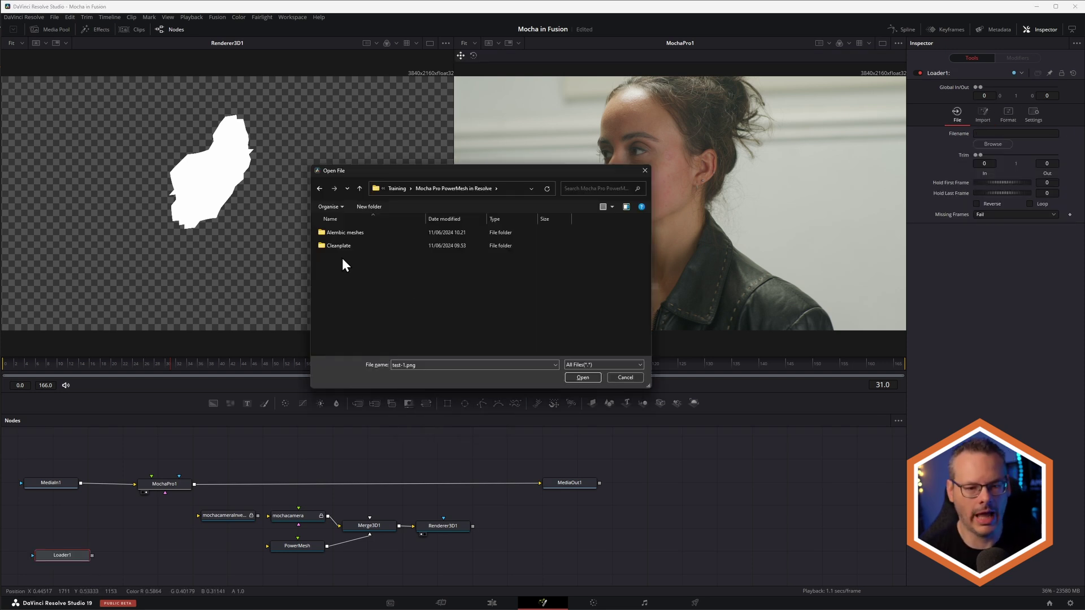
double_click(354, 246)
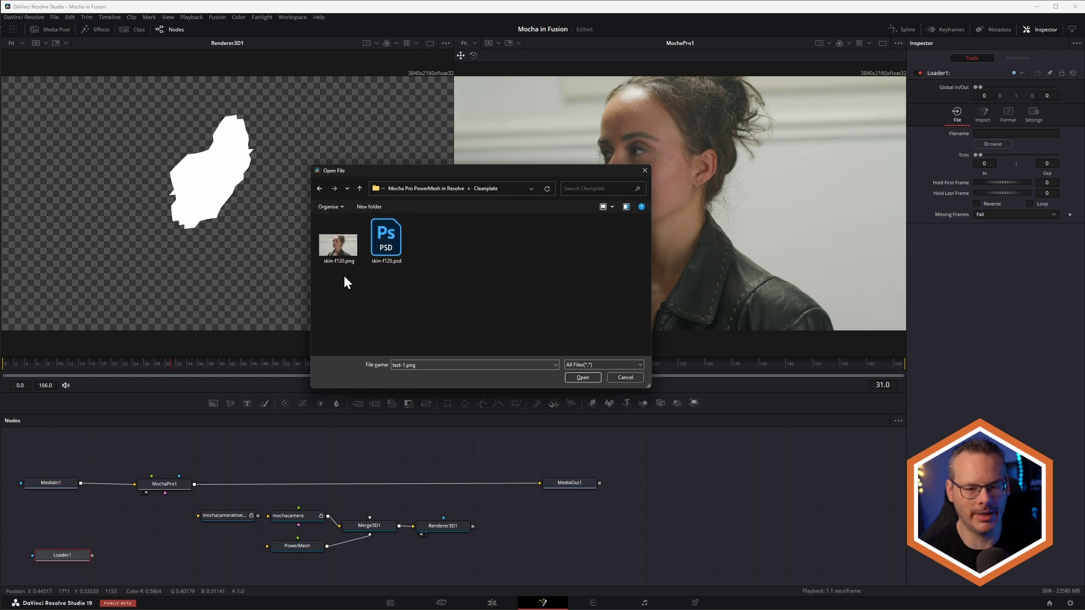
left_click(585, 377)
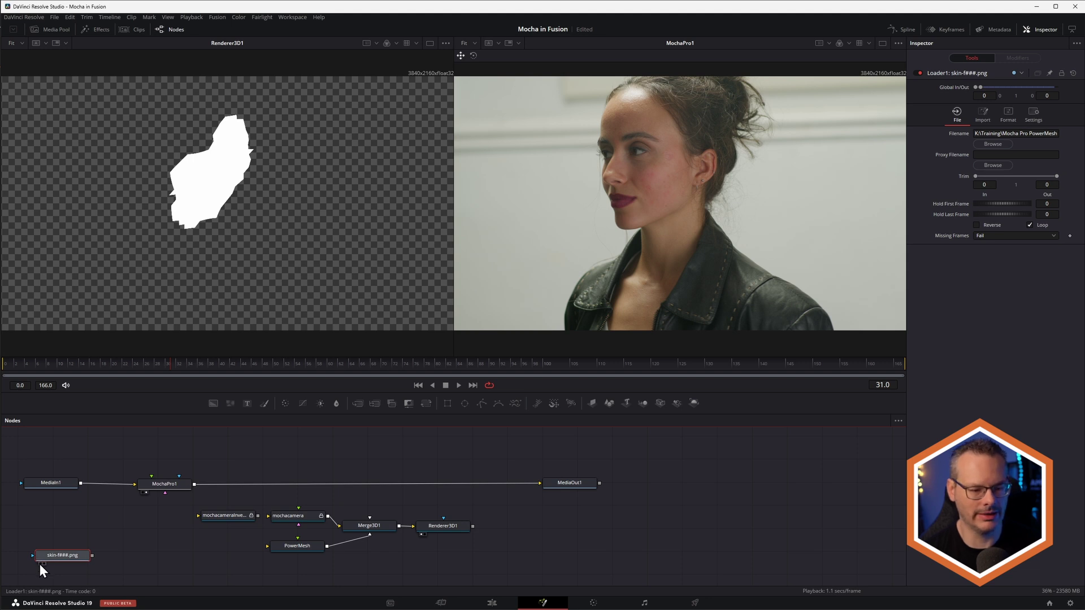
View the skin plate in the left viewer with Loop kept on, and Renderer3D1 in the right
left_click(42, 563)
left_click(309, 364)
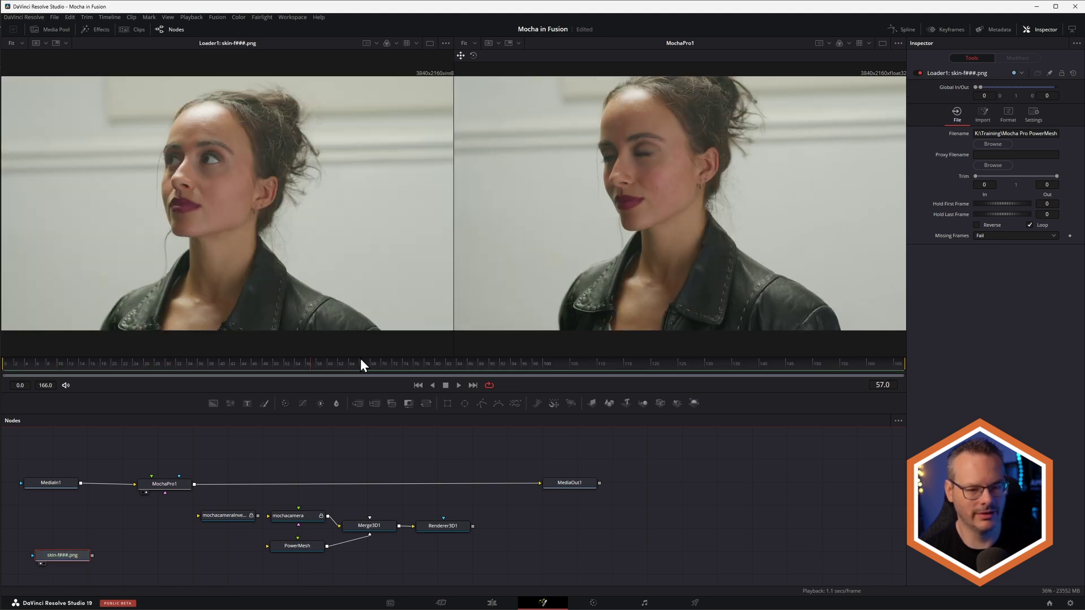
left_click_drag(361, 358, 48, 367)
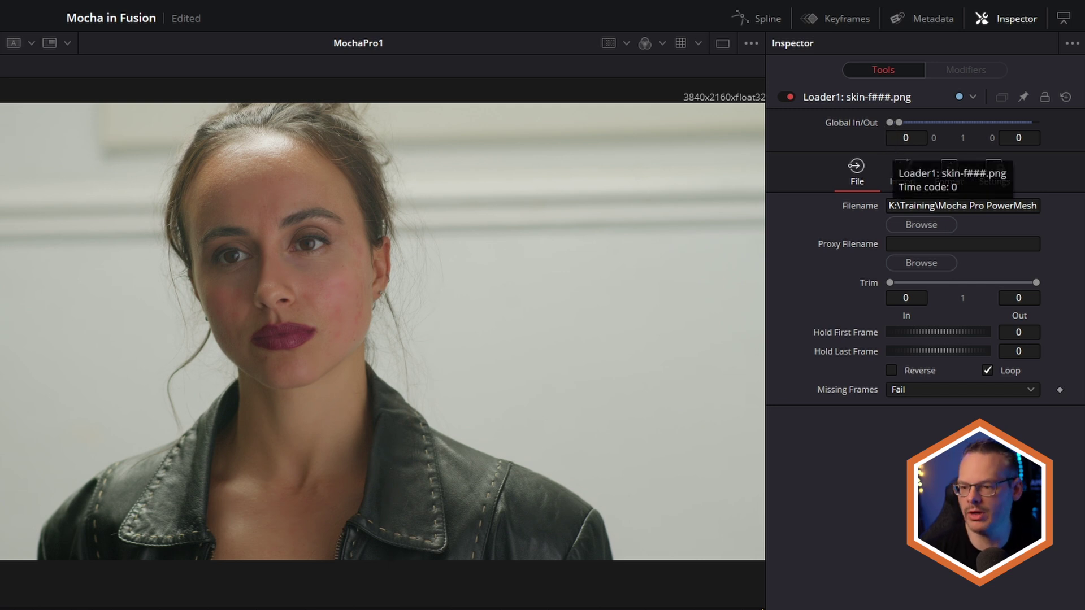
left_click(989, 370)
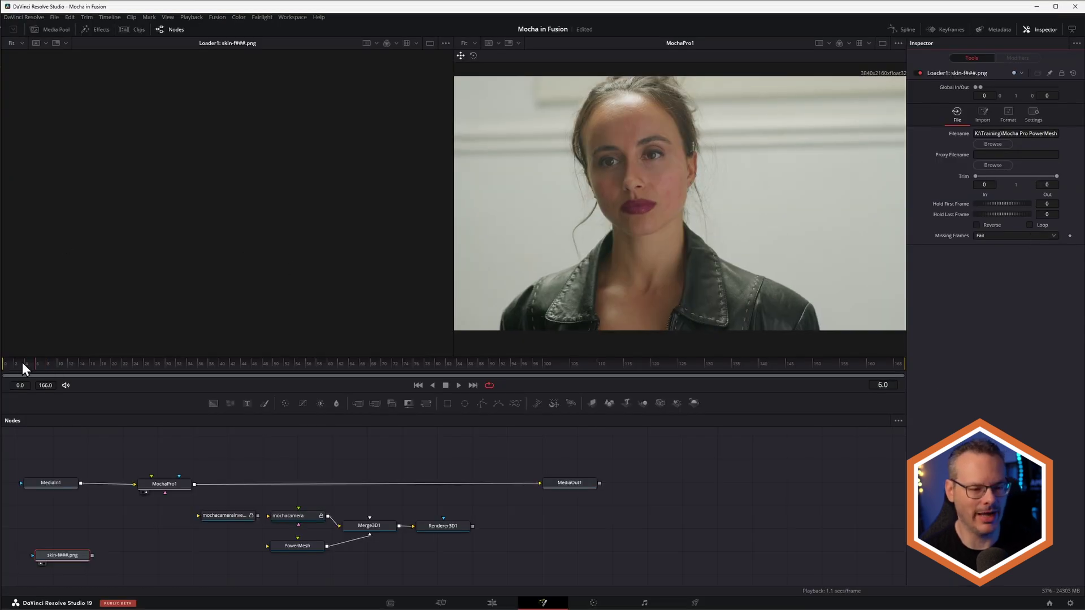
left_click_drag(22, 361, 52, 366)
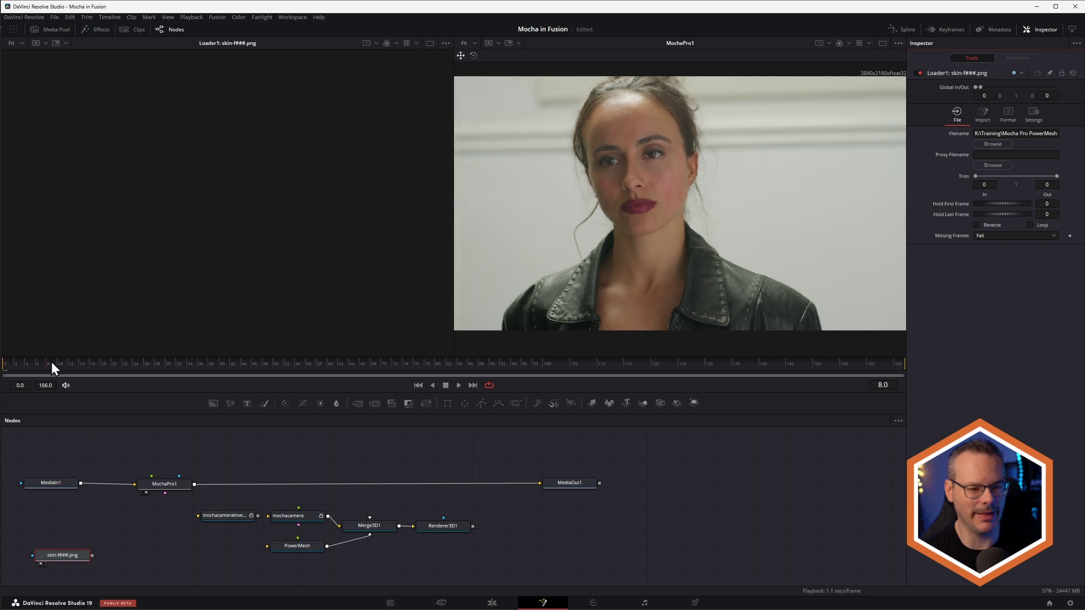
left_click(1029, 225)
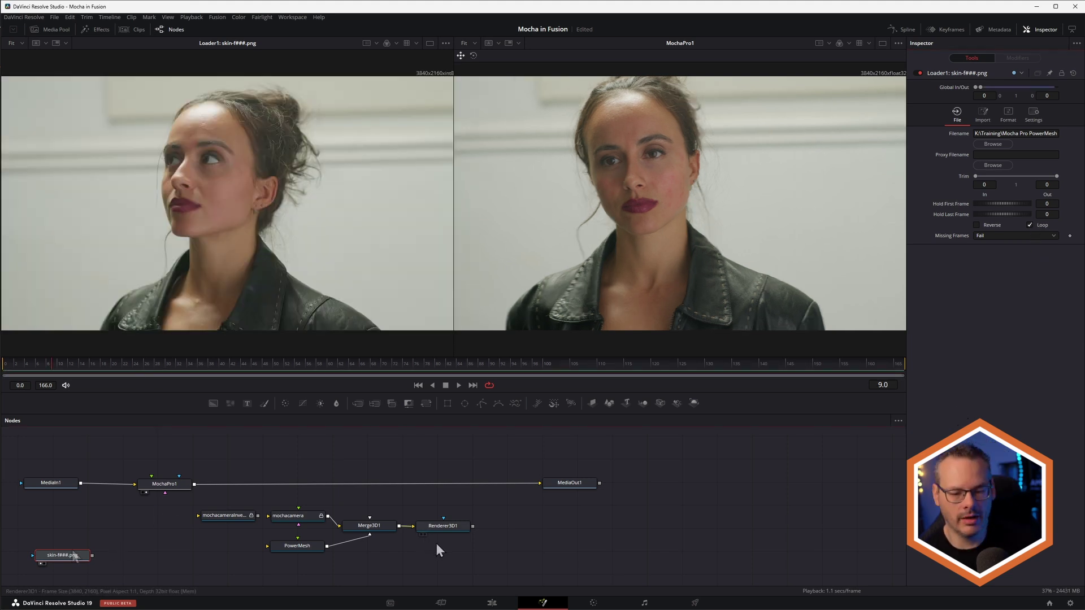
left_click_drag(442, 526, 554, 322)
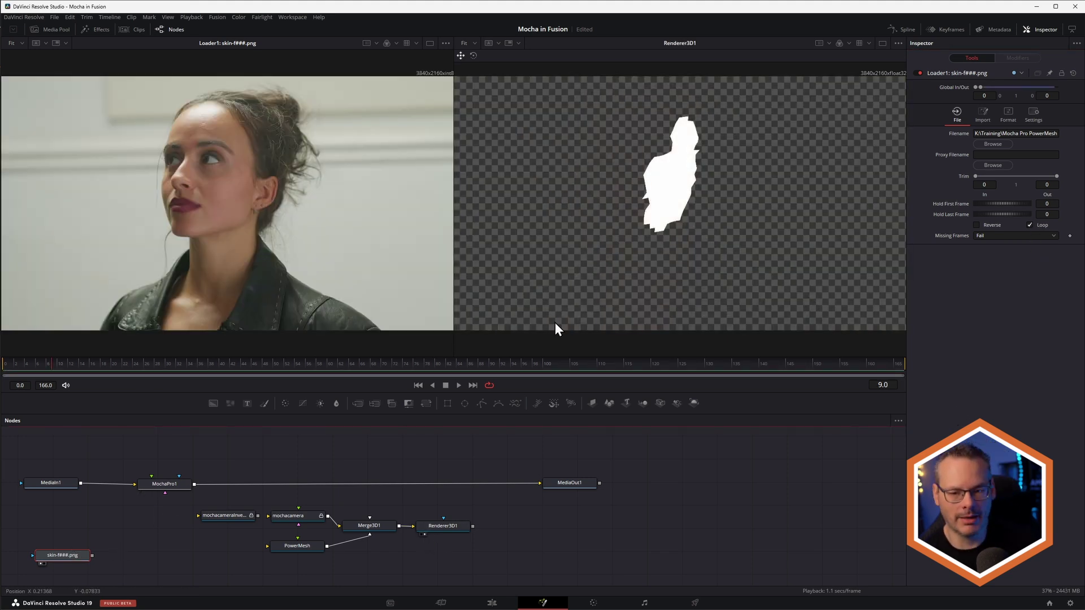
Connect the skin-f###.png Loader to PowerMesh and scrub to check the textured skin patch
left_click(451, 531)
left_click(124, 363)
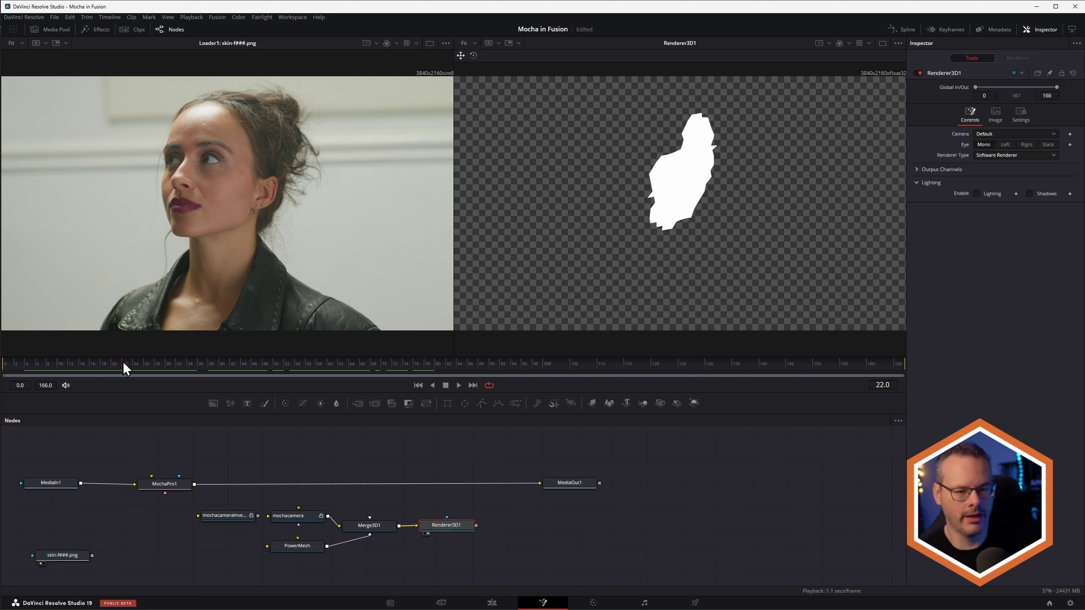
left_click_drag(123, 362, 188, 364)
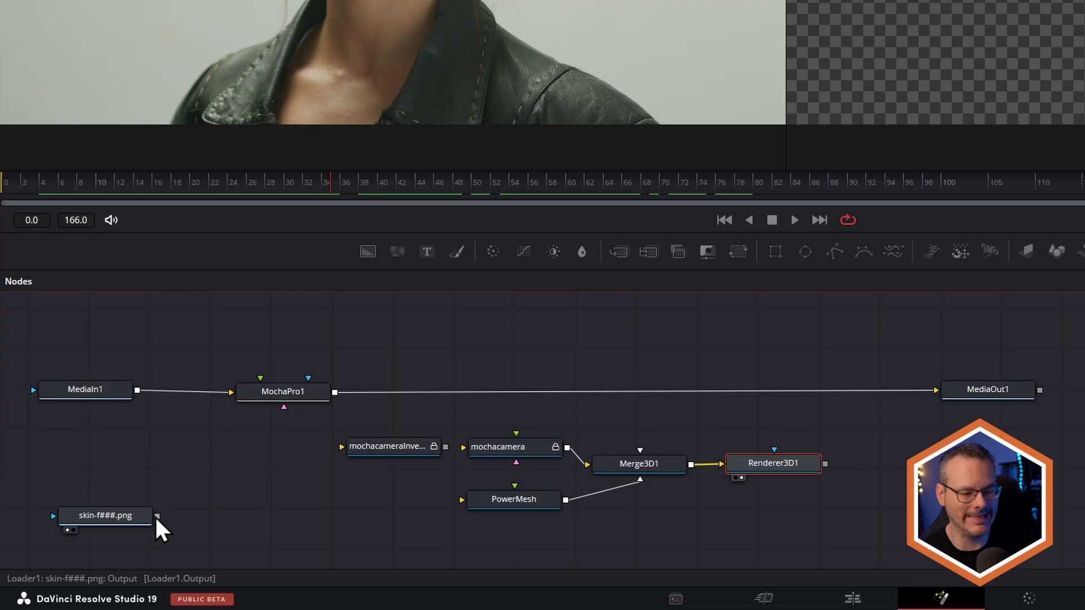
left_click_drag(156, 516, 515, 486)
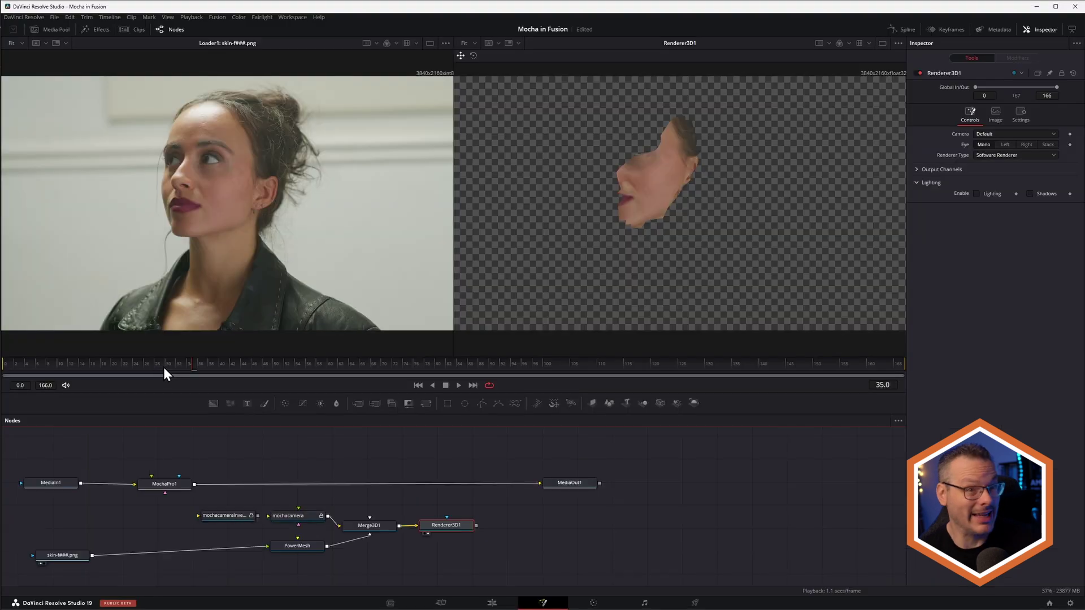
left_click_drag(164, 369, 232, 371)
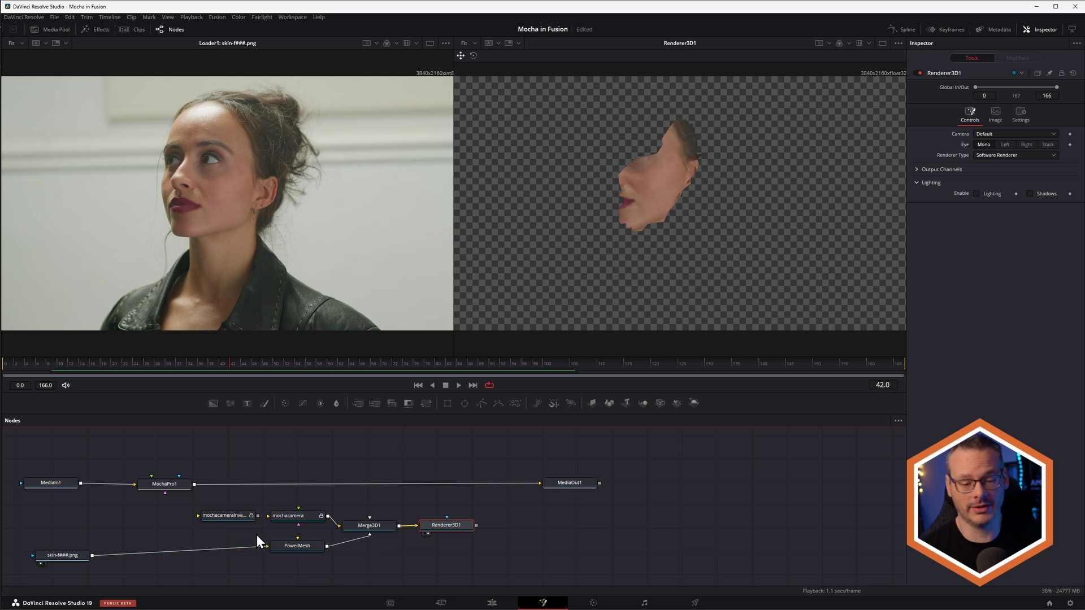
mouse_move(73, 486)
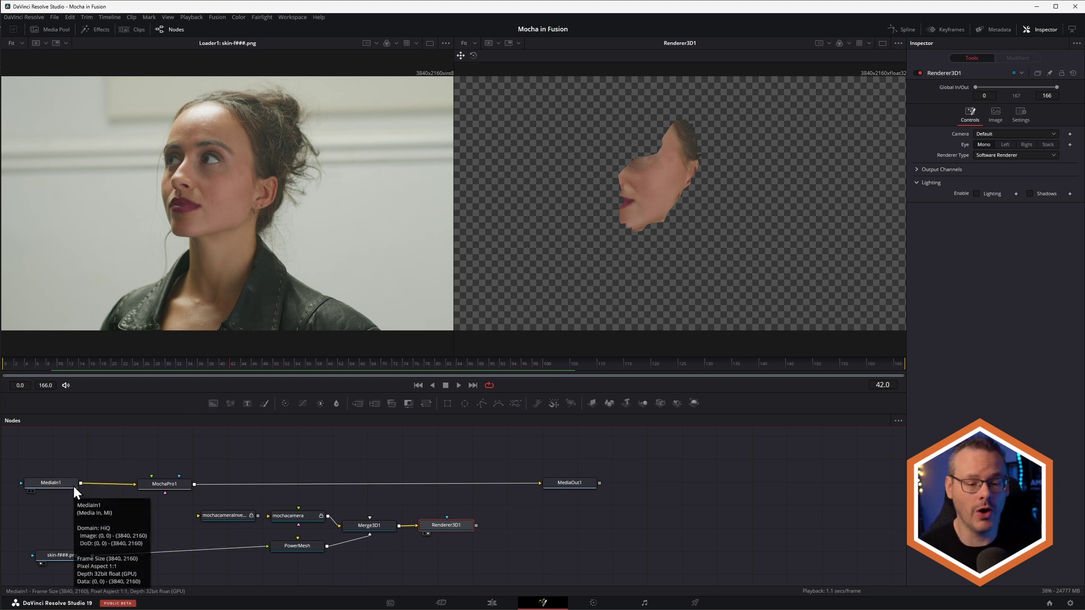
mouse_move(467, 526)
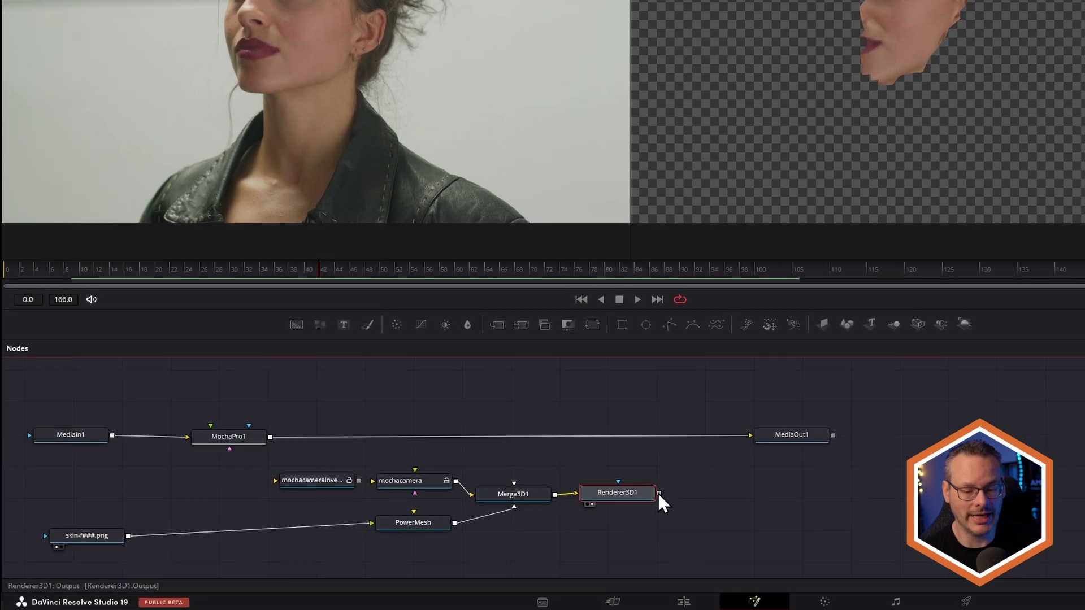
Drop Renderer3D1 onto MediaIn1 to create Merge1, then rearrange MochaPro1 and MediaOut1
left_click_drag(658, 494, 113, 435)
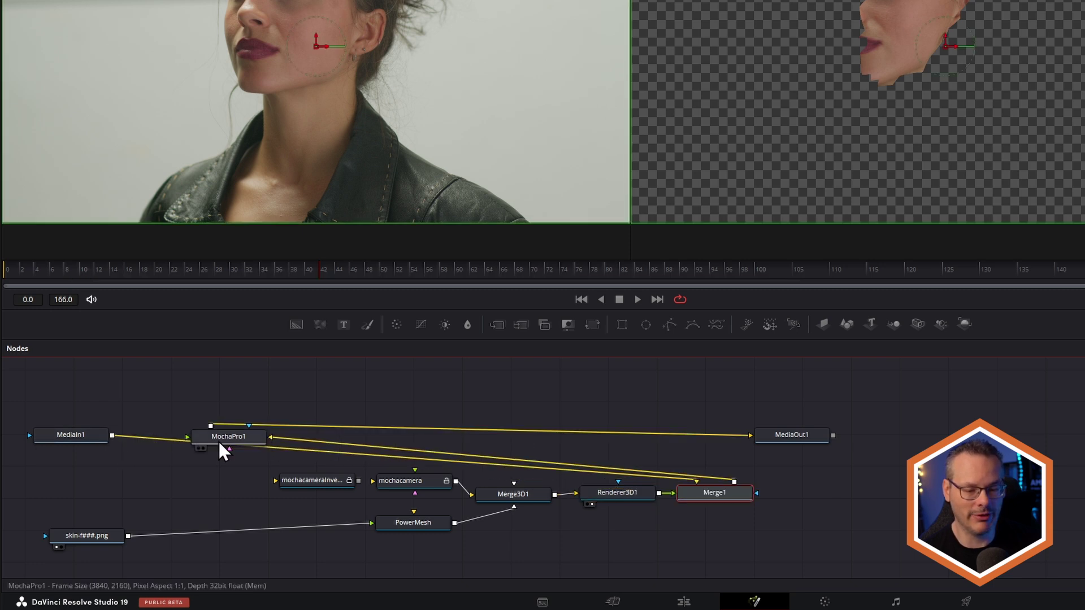
left_click_drag(690, 486, 761, 496)
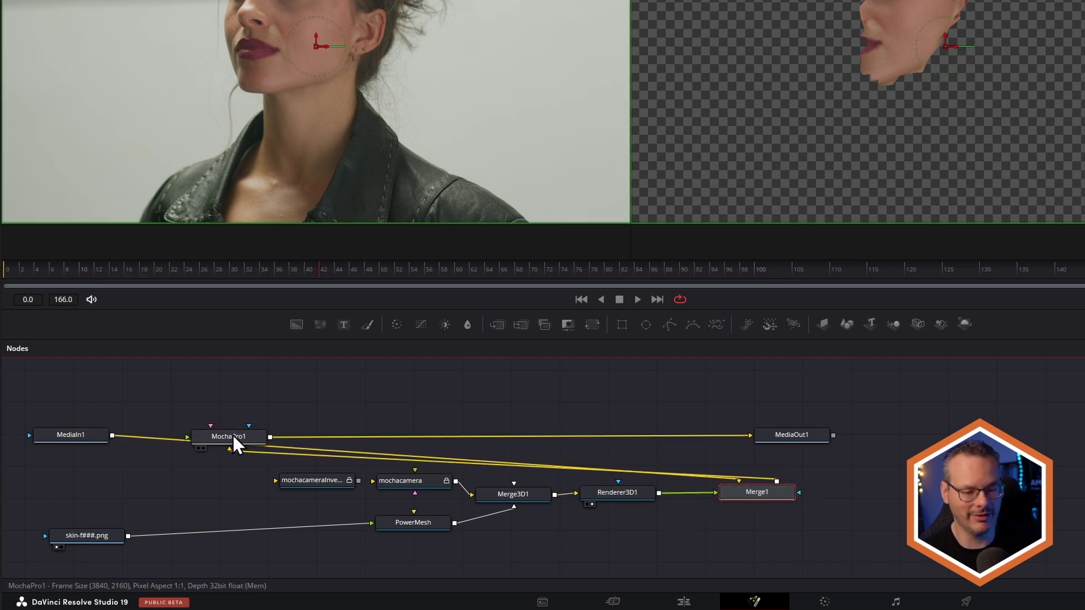
left_click_drag(233, 436, 560, 399)
left_click_drag(794, 438, 954, 431)
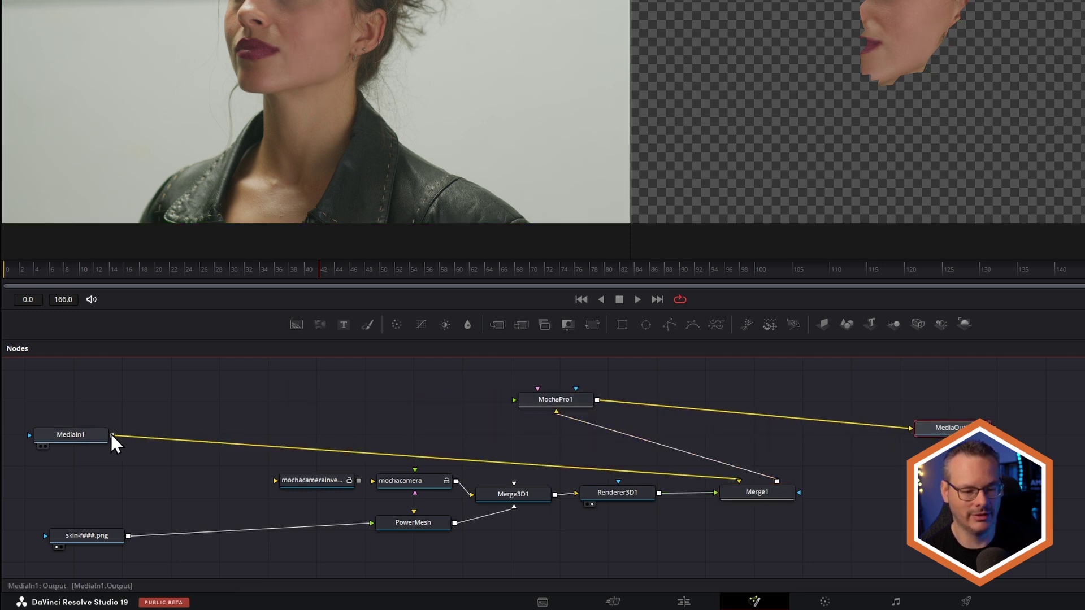
left_click_drag(111, 435, 584, 403)
left_click_drag(759, 498, 762, 493)
View Merge1 in the right viewer and review the composite through frames 53 to 100
left_click(733, 497)
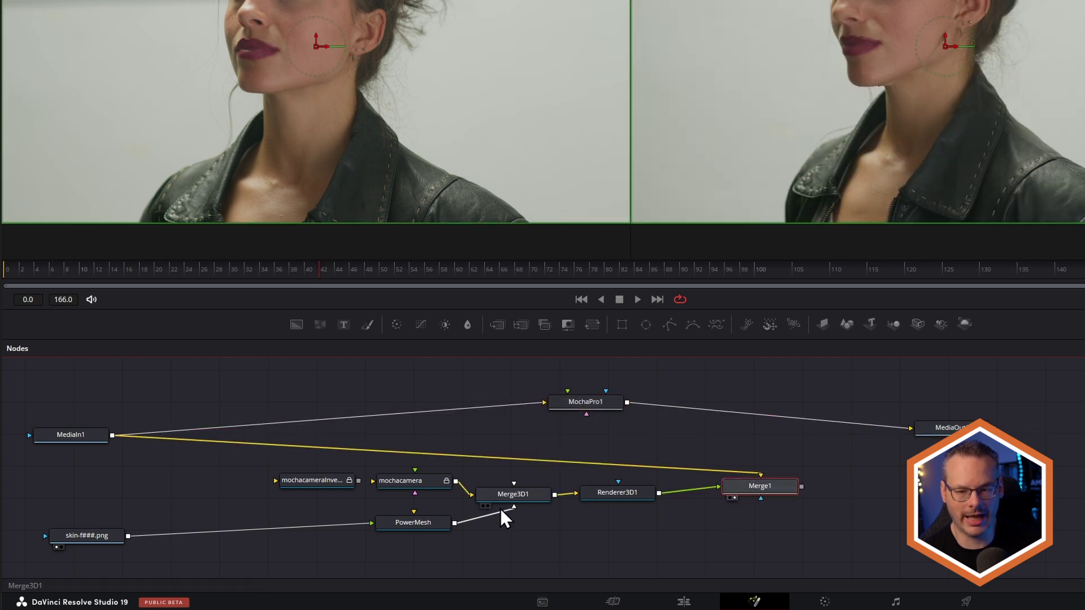
left_click(585, 502)
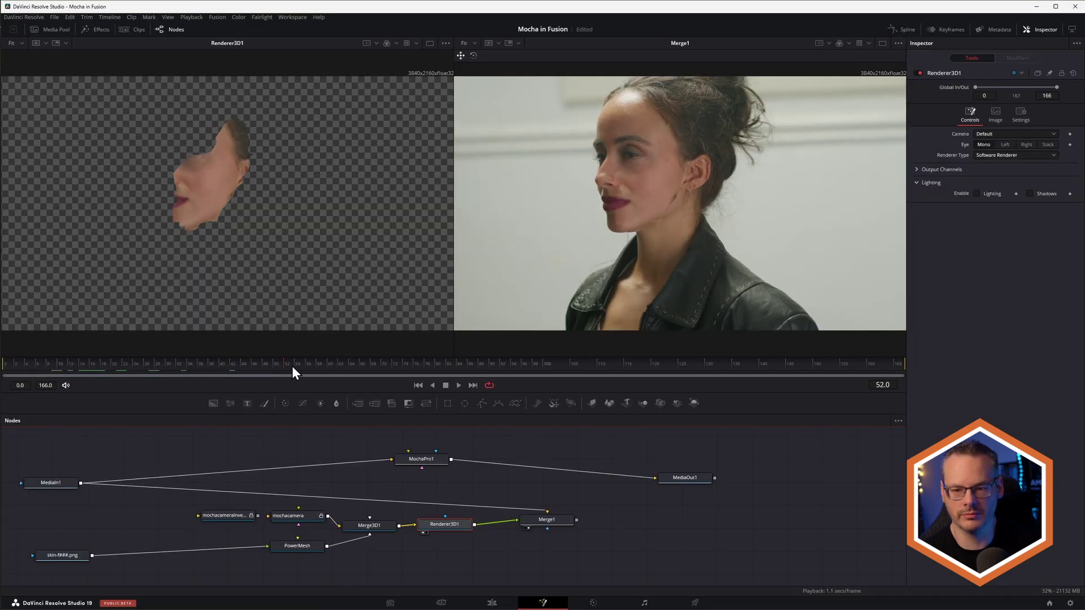
left_click_drag(407, 273, 760, 271)
left_click_drag(546, 364, 481, 369)
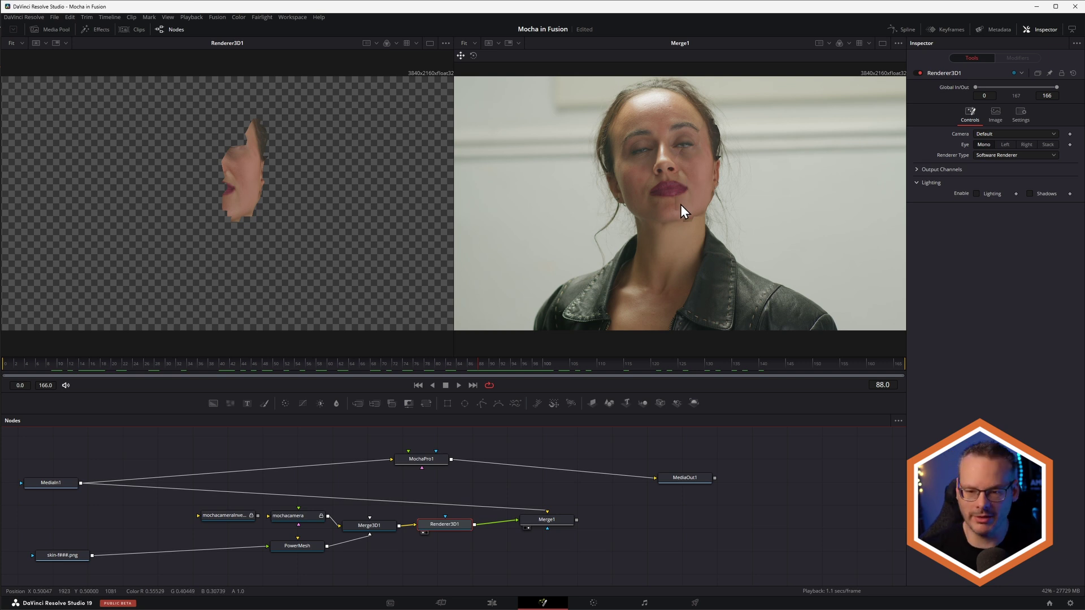
scroll(680, 204, "up", 5)
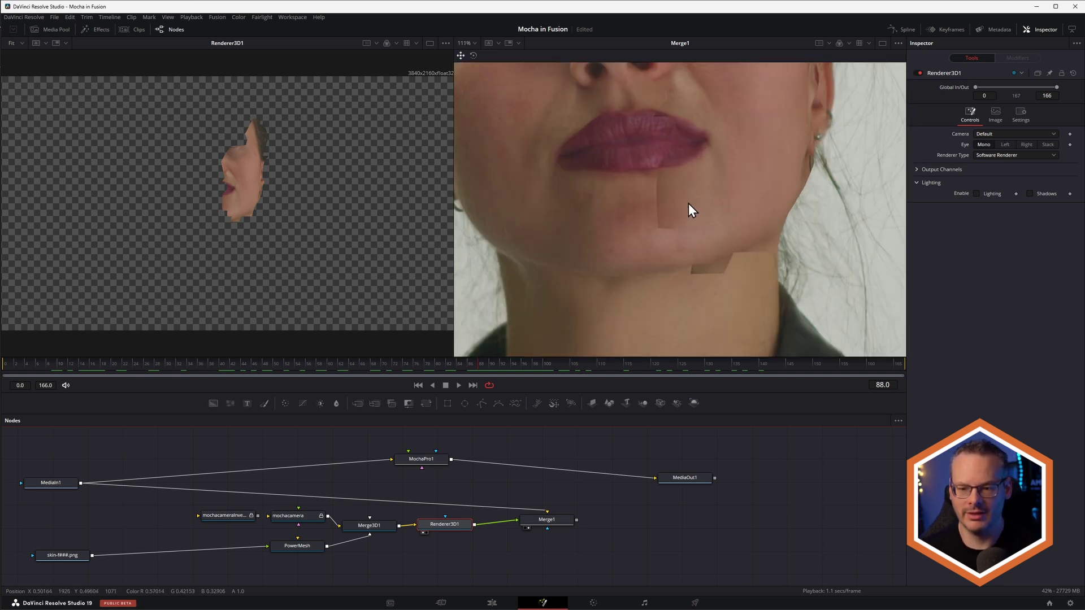
scroll(230, 207, "up", 2)
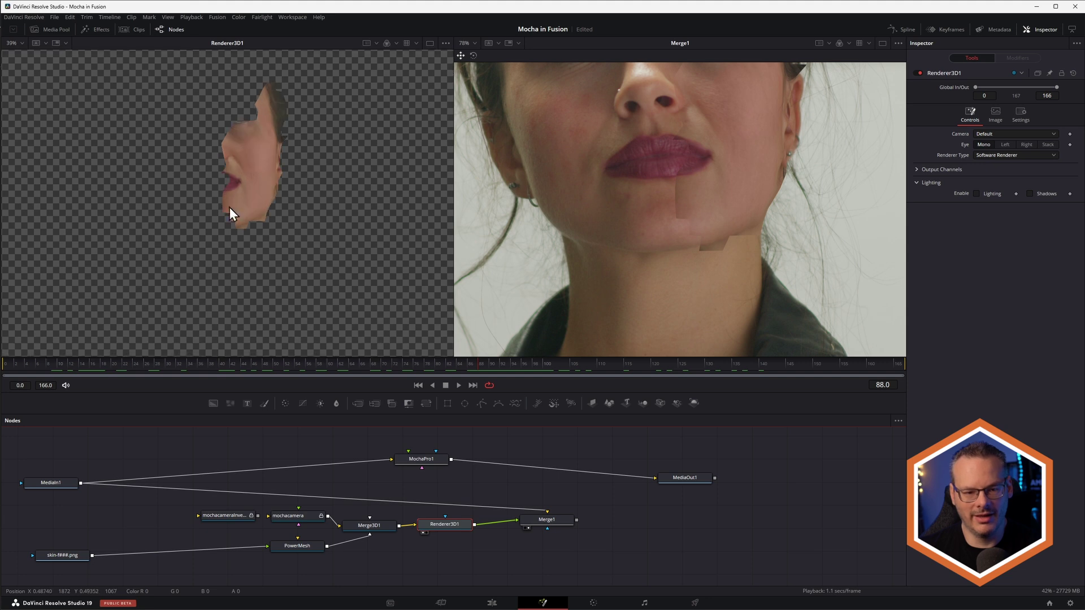
left_click_drag(731, 183, 685, 244)
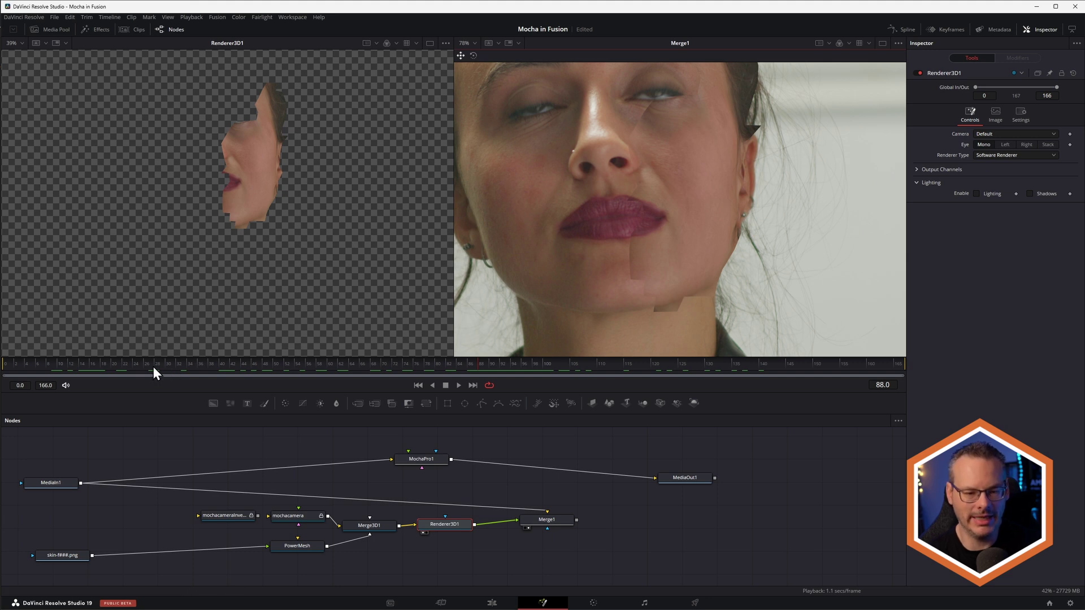
left_click_drag(154, 366, 232, 370)
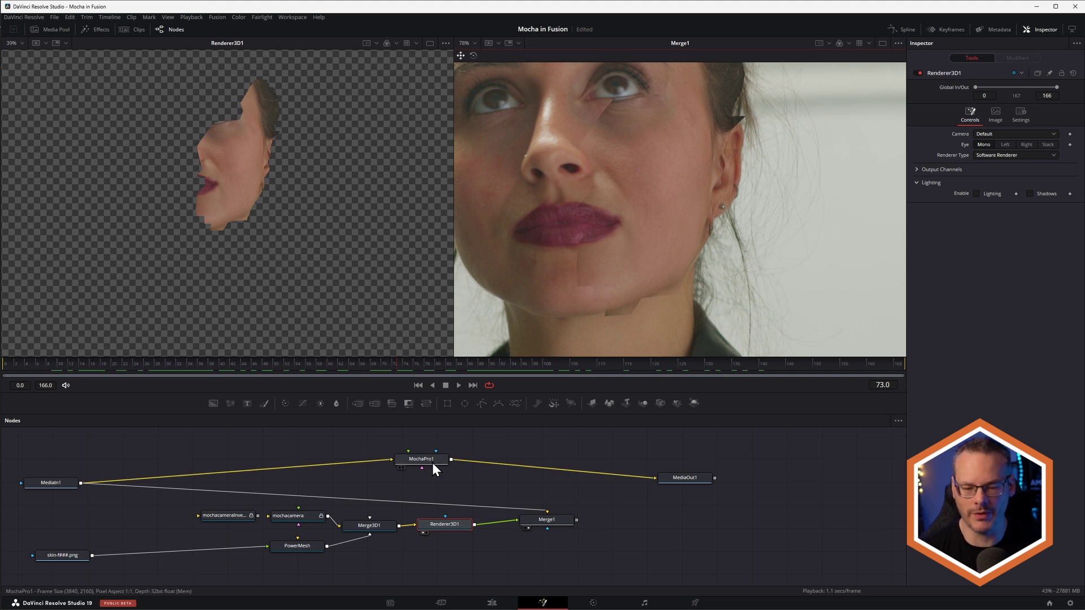
Turn on View Matte and Apply Matte for MochaPro1, reset Feather to 0, and show only the Mask layer
left_click(399, 467)
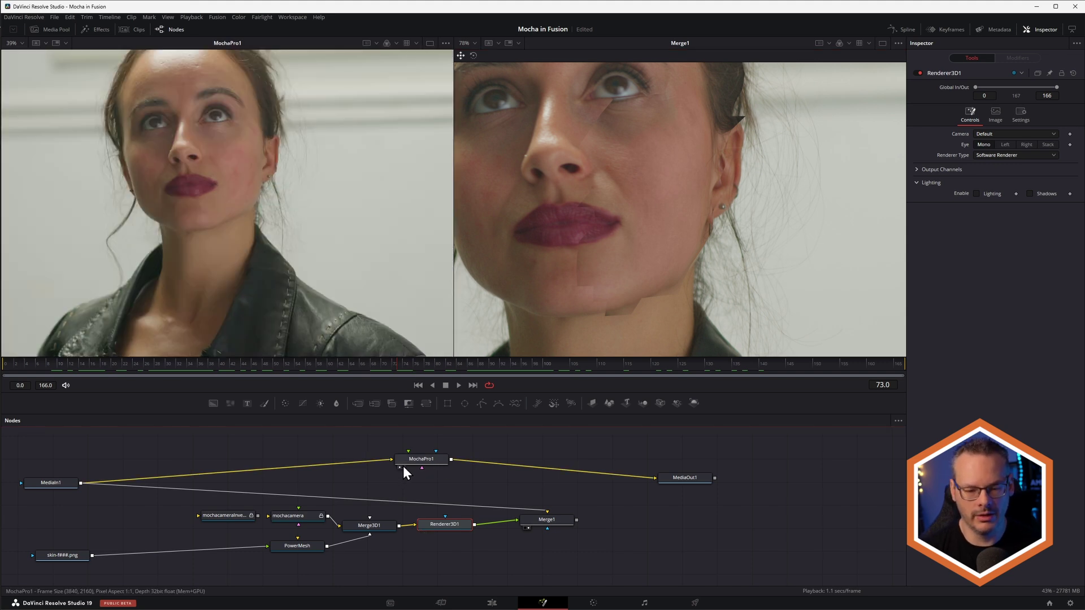
left_click_drag(411, 462, 421, 468)
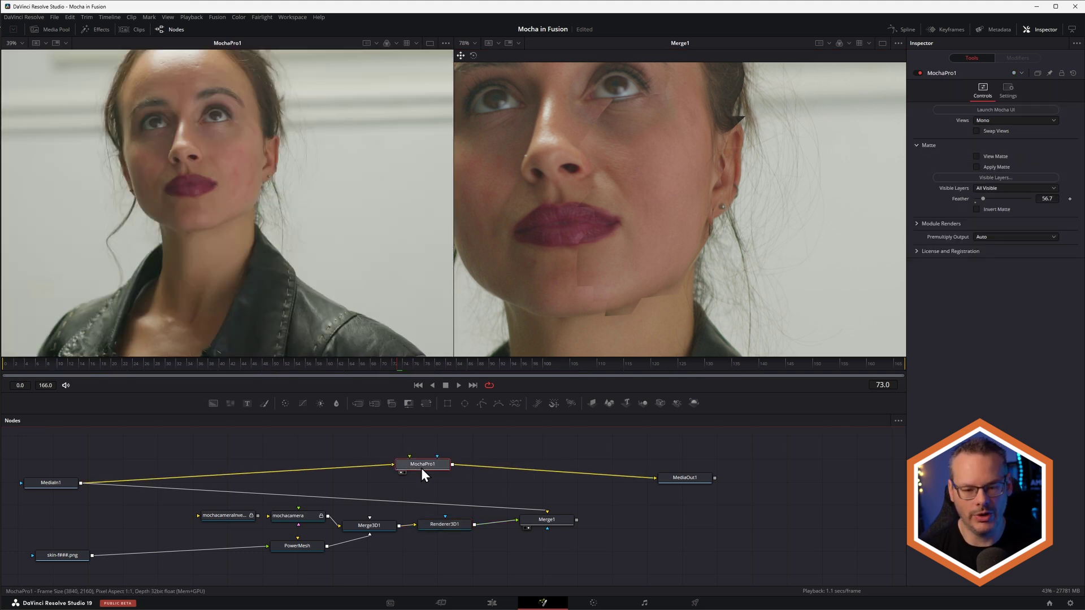
left_click(977, 156)
left_click(977, 168)
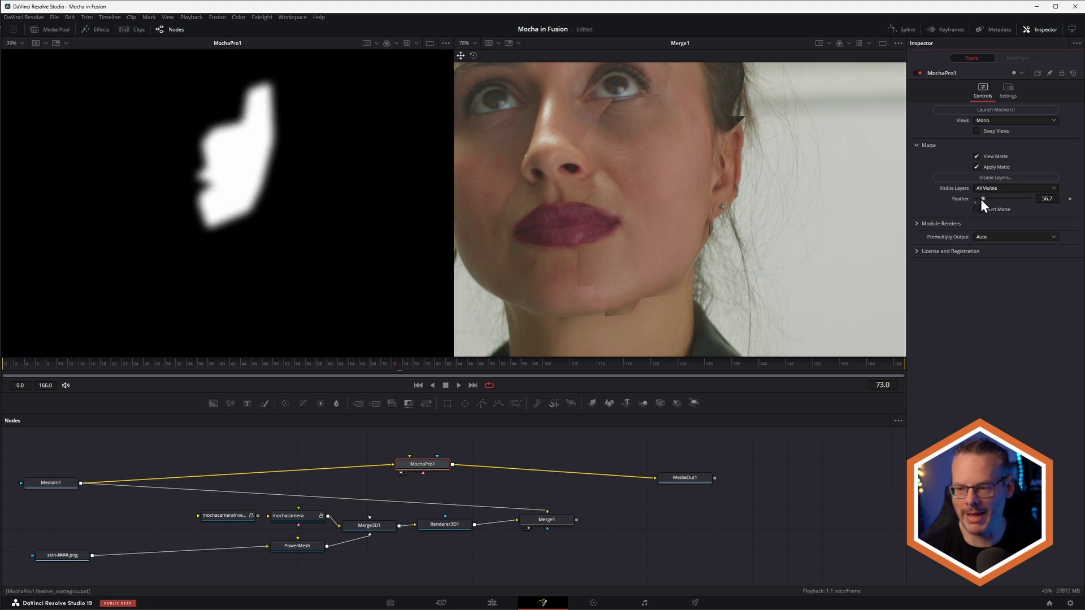
double_click(978, 198)
left_click(1001, 181)
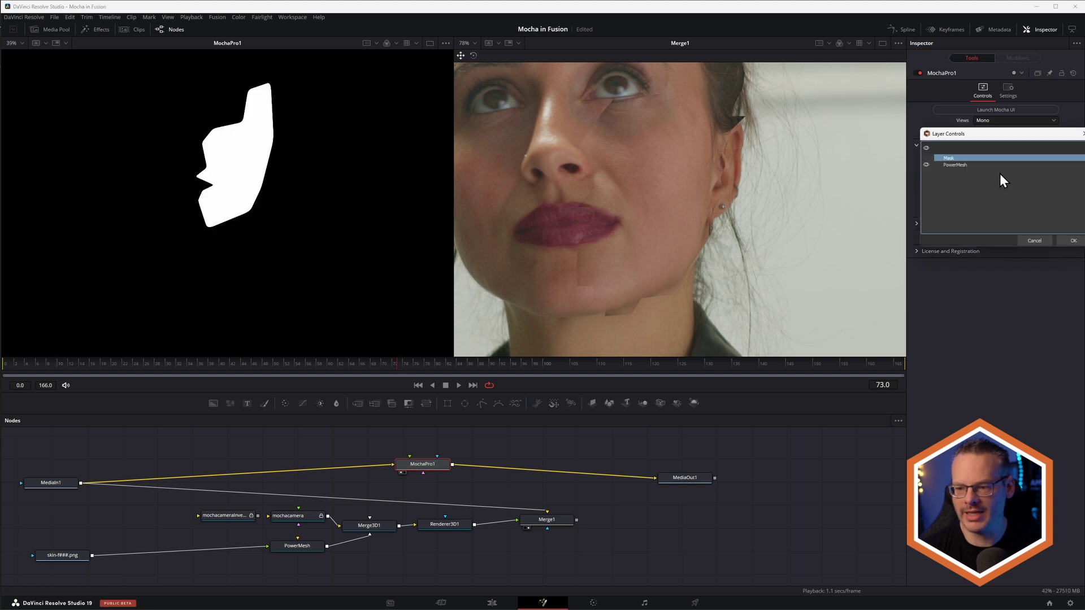
left_click_drag(939, 149, 392, 234)
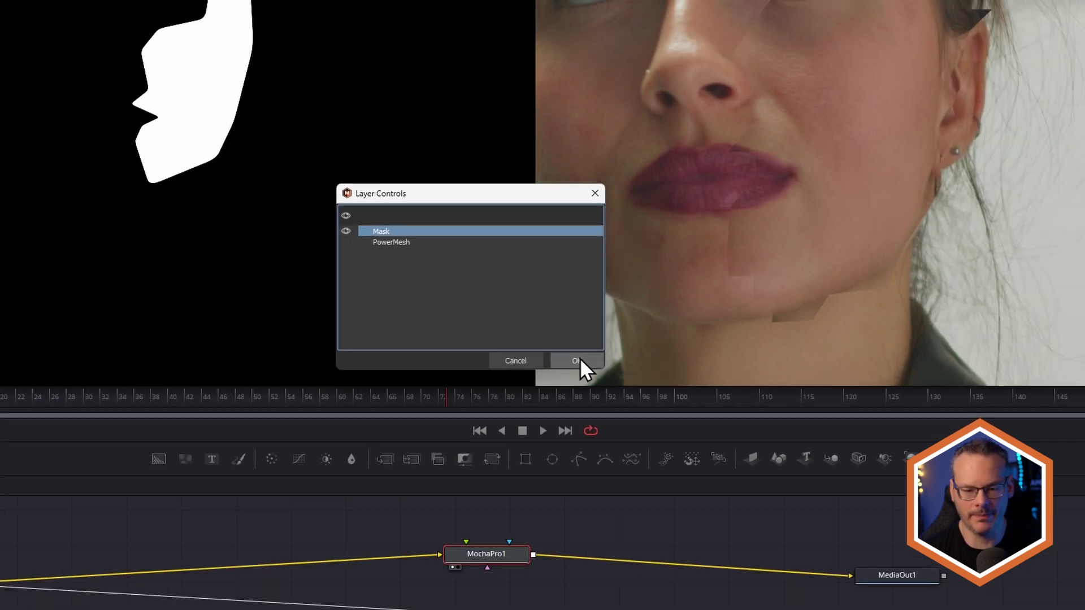
left_click(643, 373)
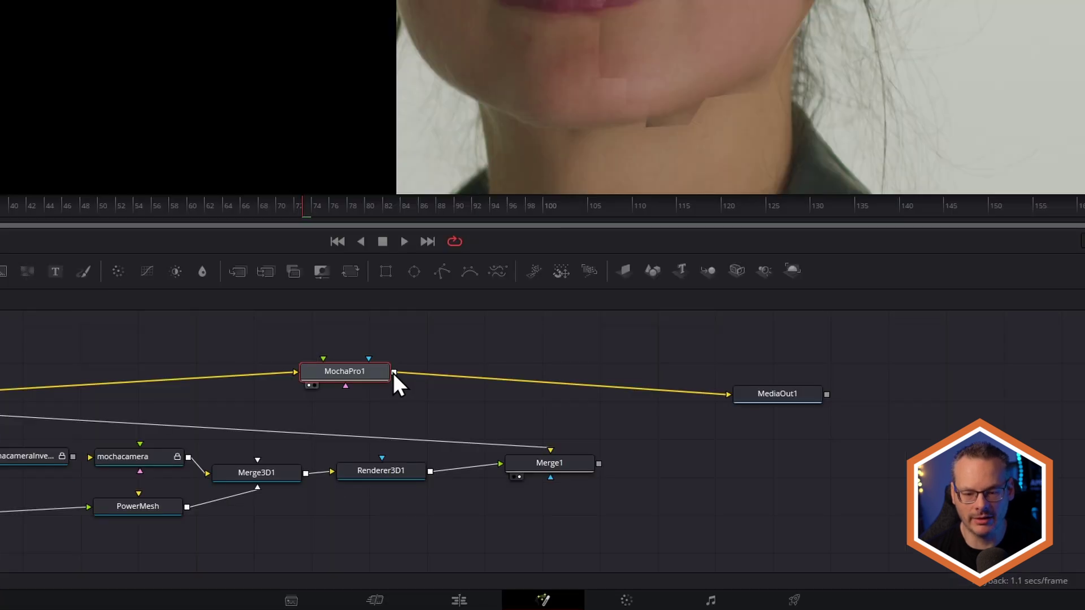
Use MochaPro1 as Merge1's mask with View Matte off and 31.5 feather; view MediaIn1 left
left_click_drag(393, 373, 550, 478)
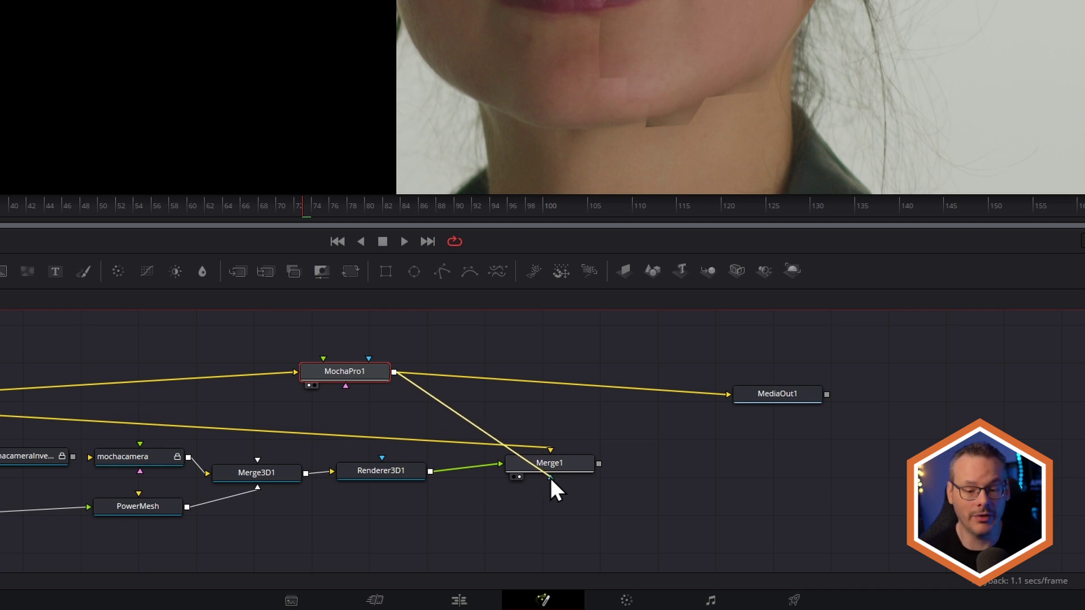
left_click_drag(550, 478, 550, 479)
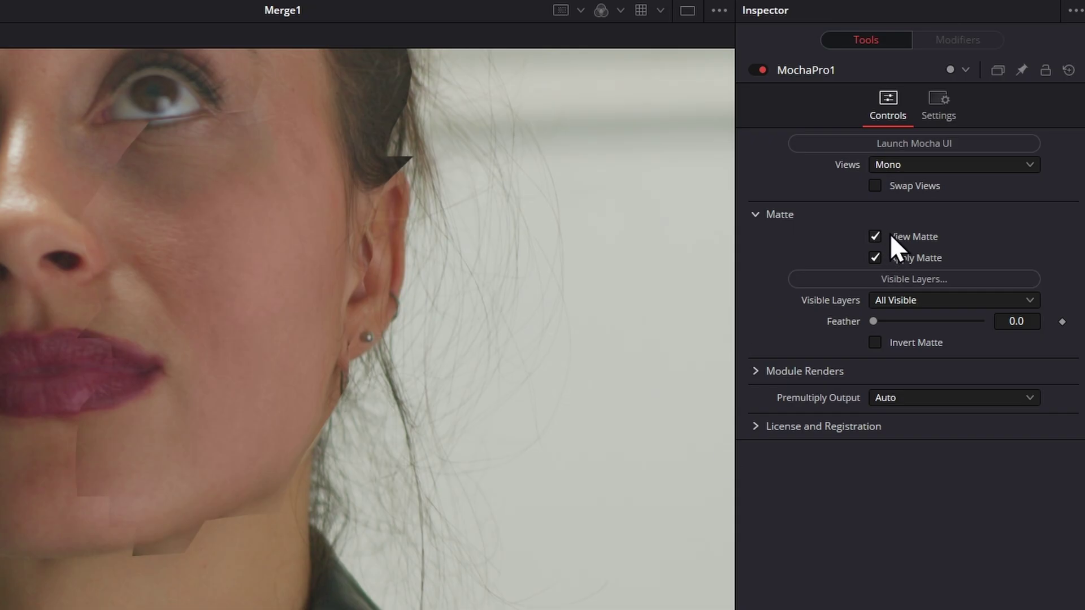
left_click(875, 236)
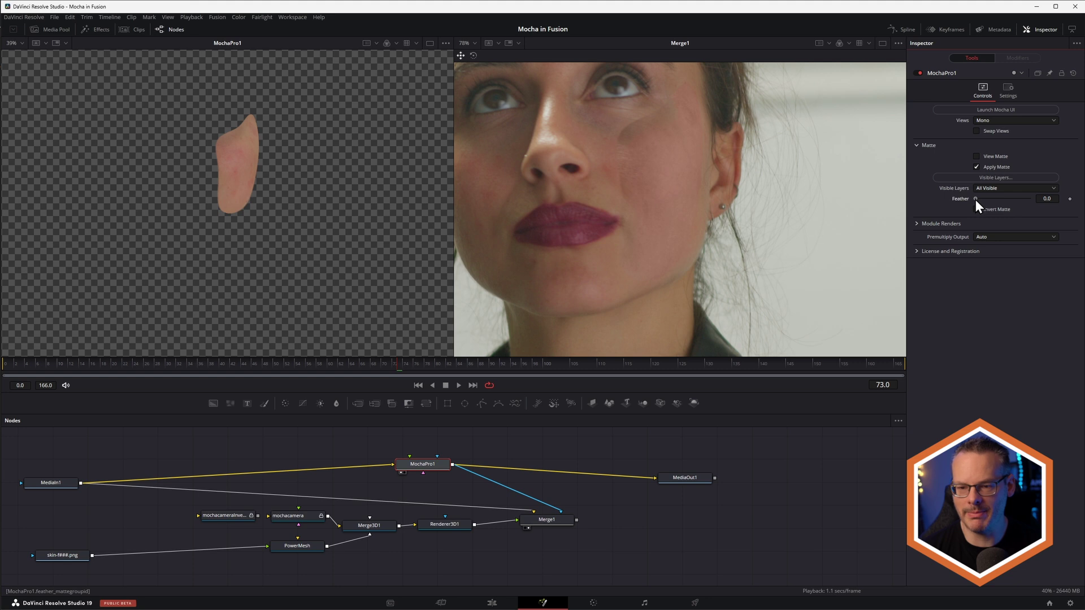
left_click_drag(975, 198, 982, 199)
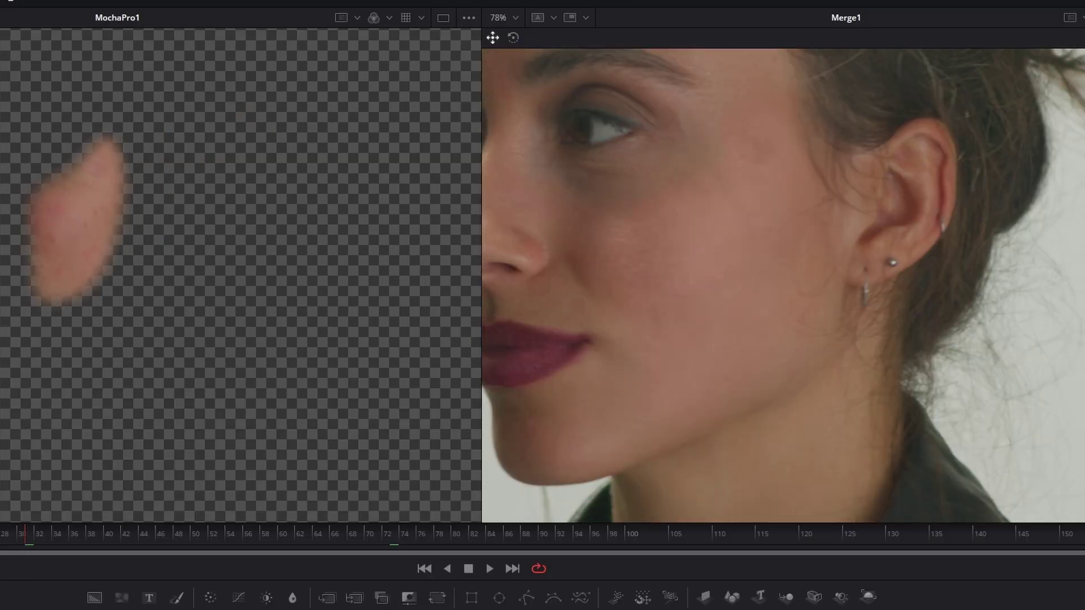
left_click(30, 490)
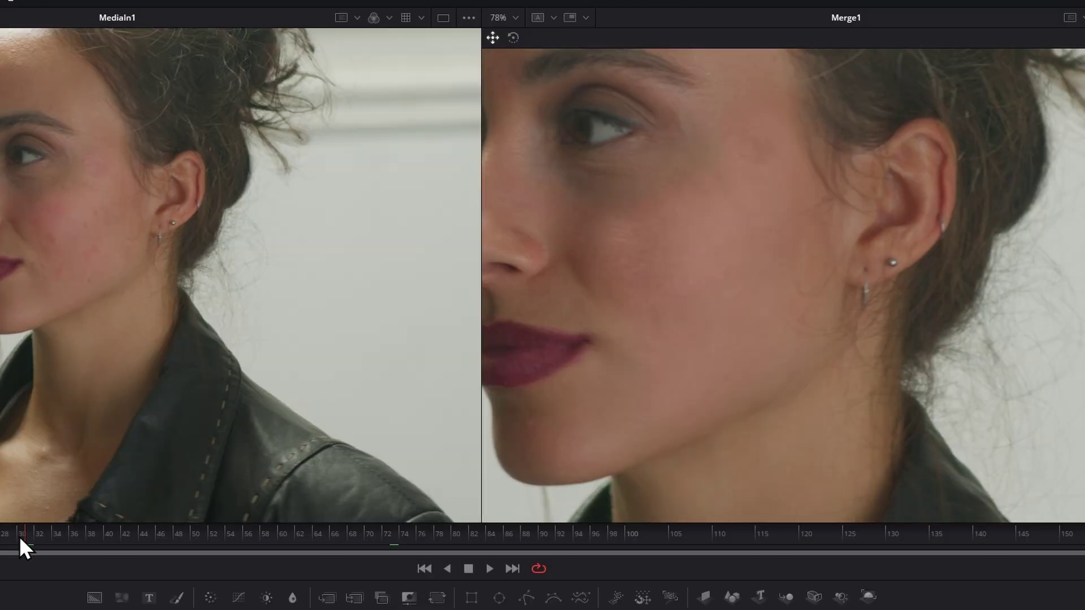
scroll(77, 248, "up", 3)
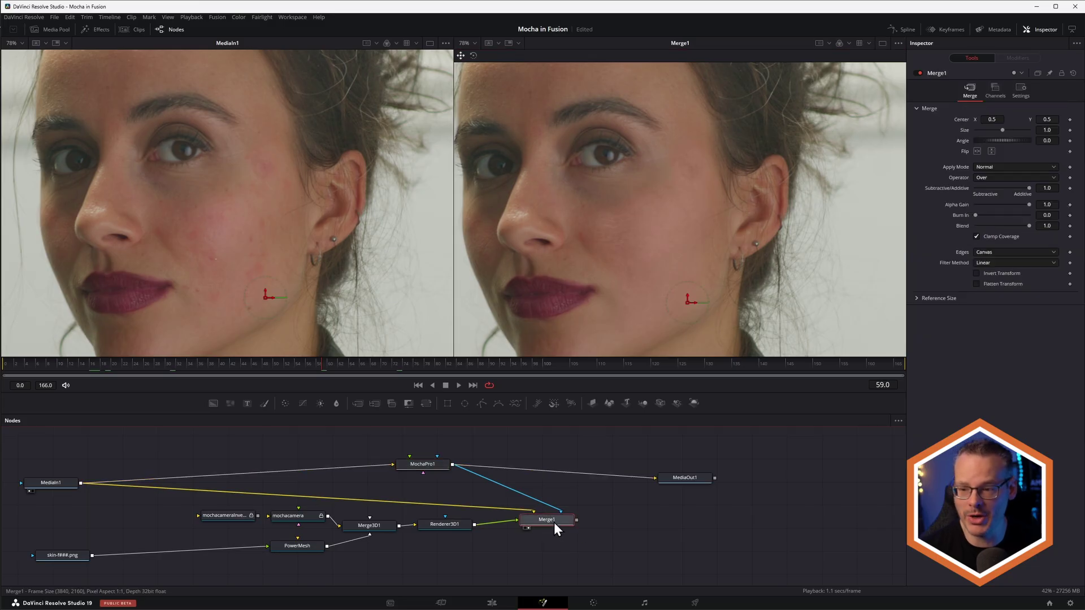
left_click(1012, 166)
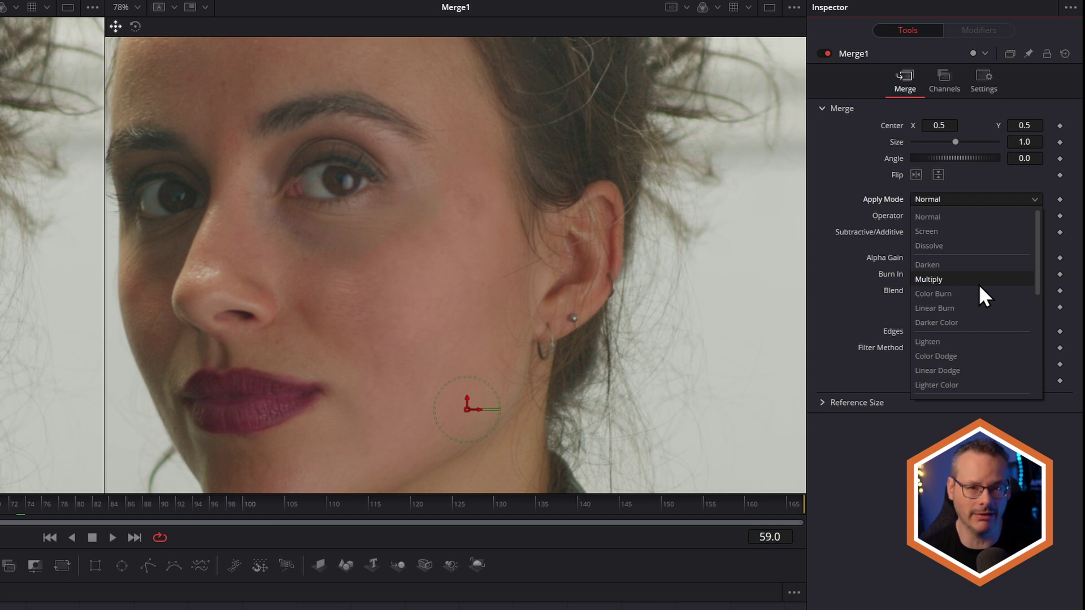
left_click(979, 283)
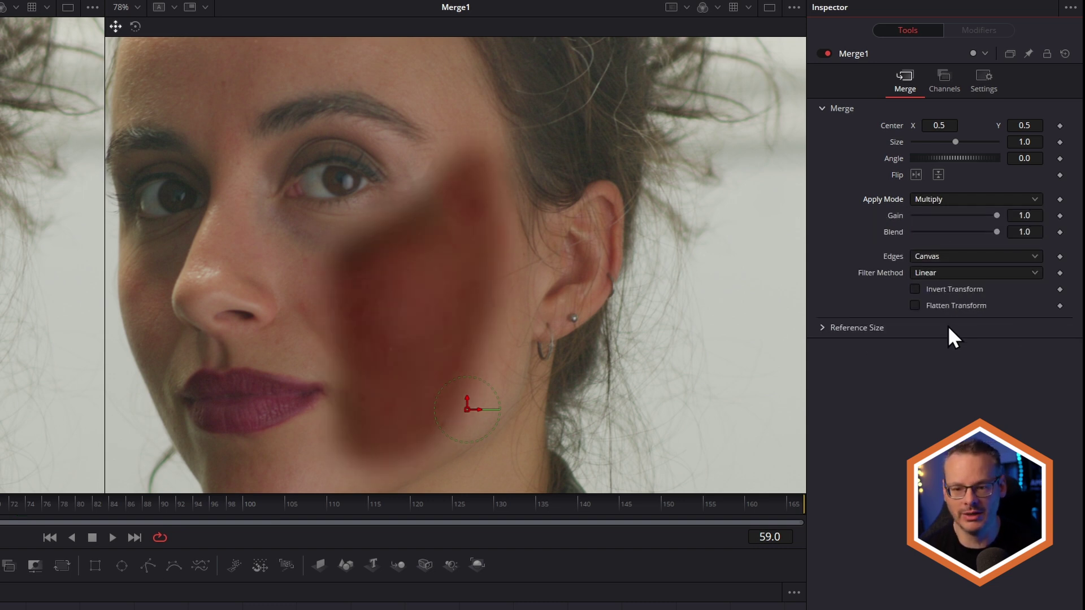
left_click(979, 202)
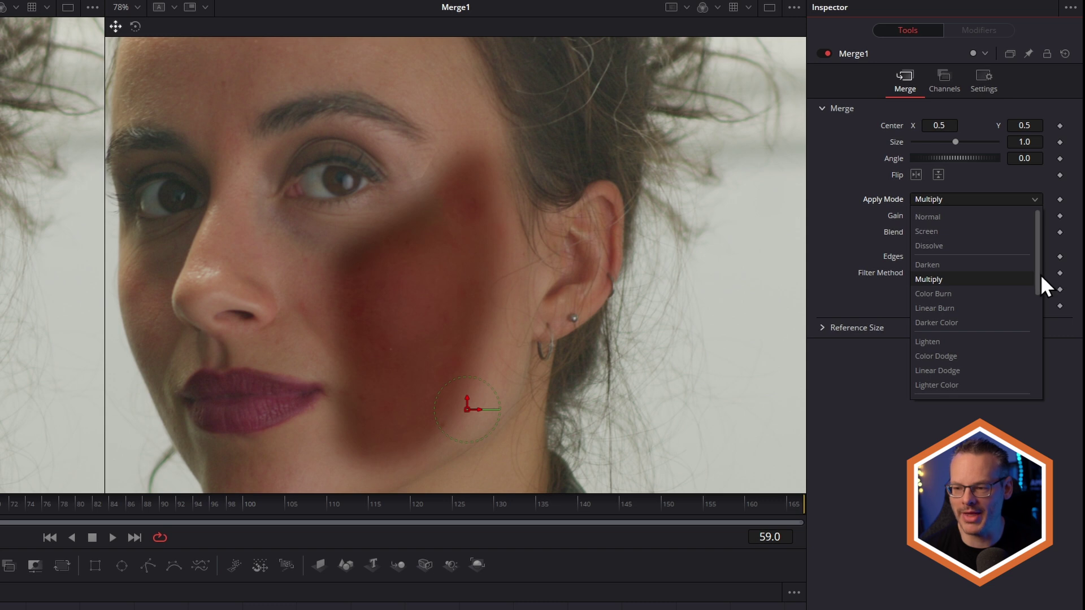
left_click_drag(1039, 274, 1036, 381)
left_click(955, 311)
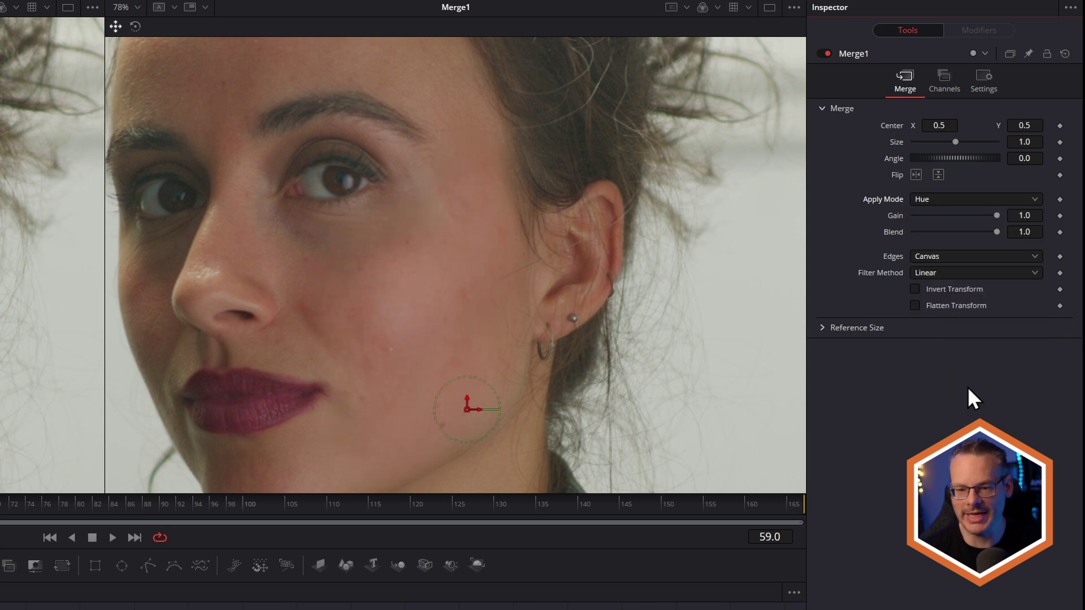
left_click(997, 200)
left_click(954, 341)
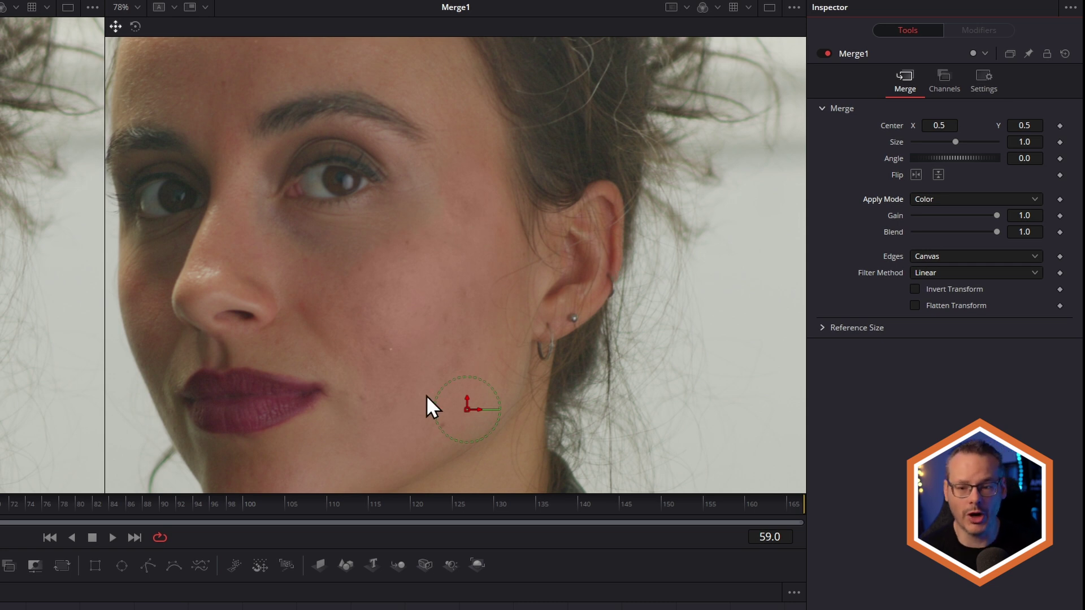
left_click(996, 200)
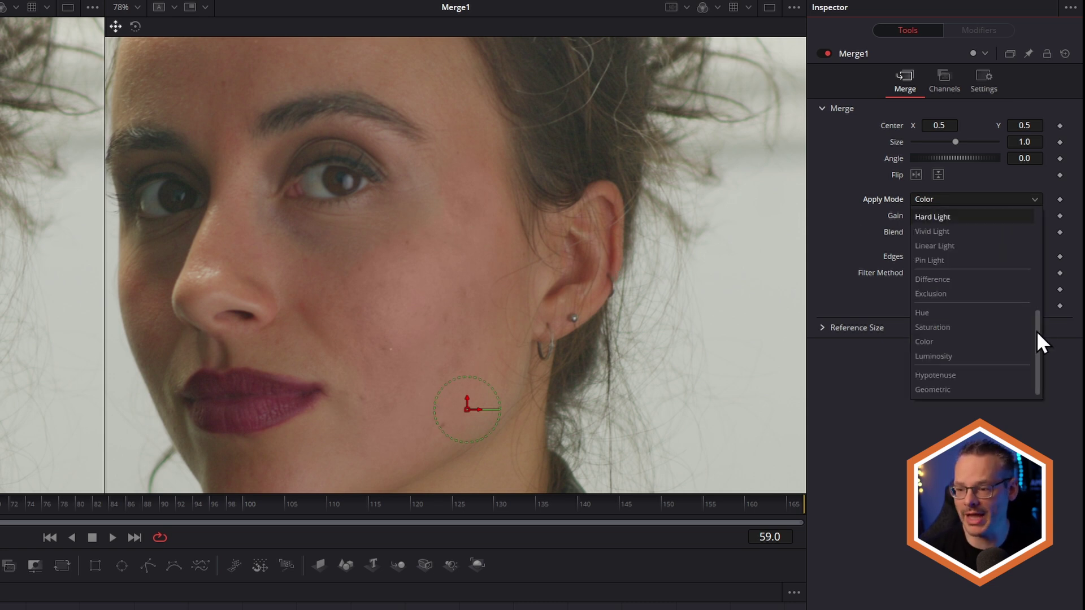
left_click_drag(1036, 330, 1032, 219)
left_click(985, 218)
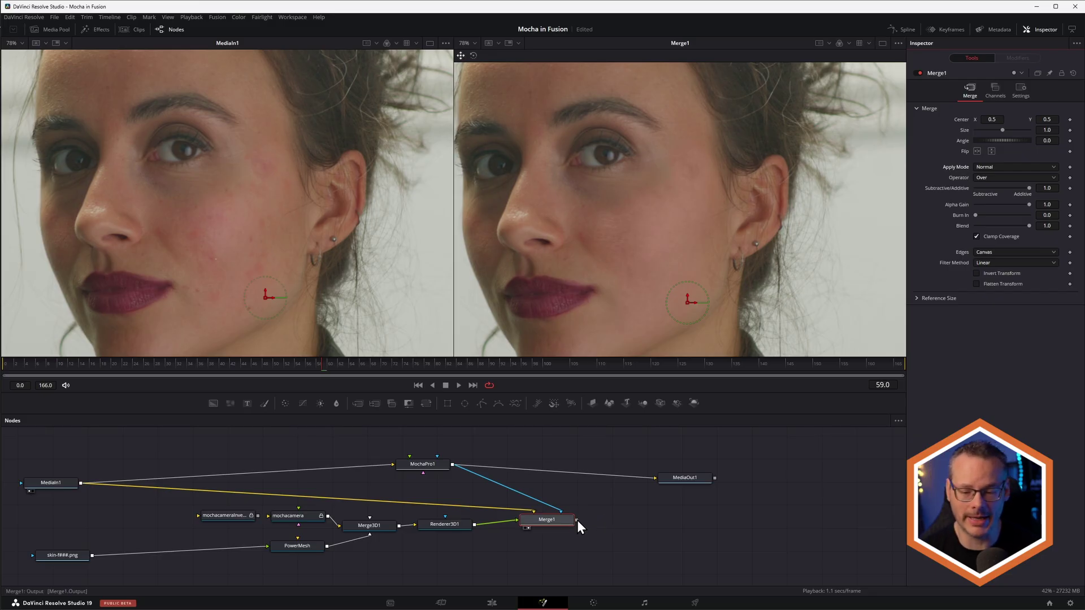
Connect Merge1 to MediaOut1 and scrub the shot on the Edit page to review the cleanup
left_click_drag(577, 520, 671, 521)
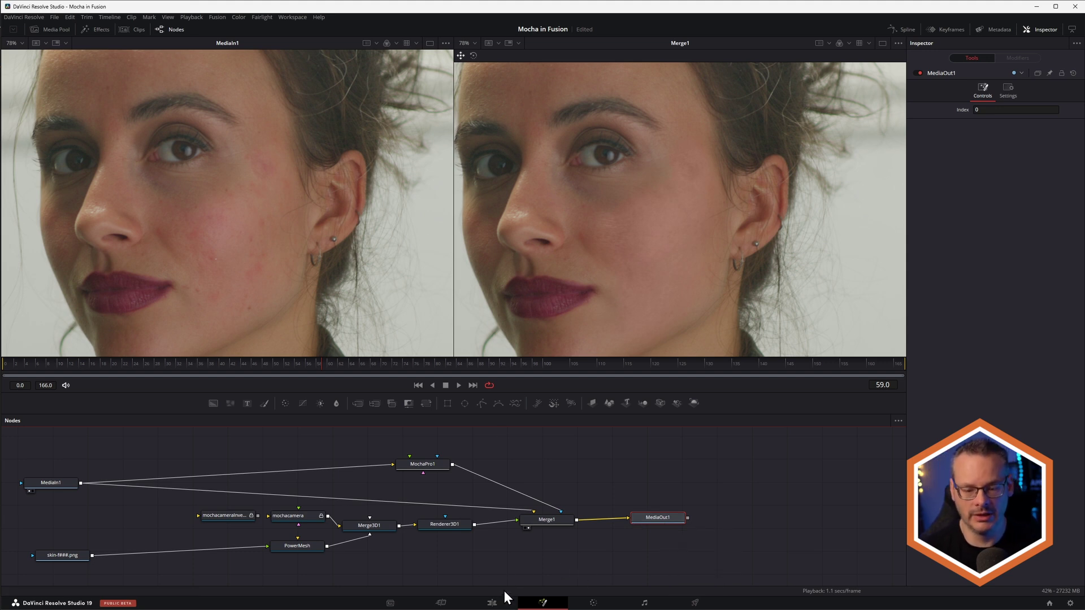
left_click(492, 603)
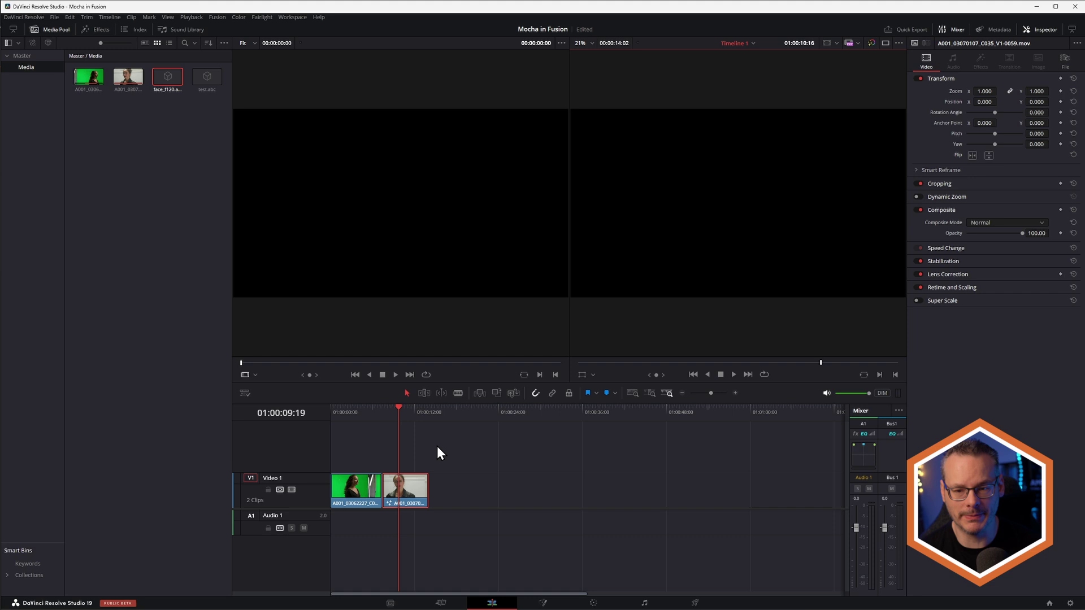
left_click(416, 412)
left_click(393, 412)
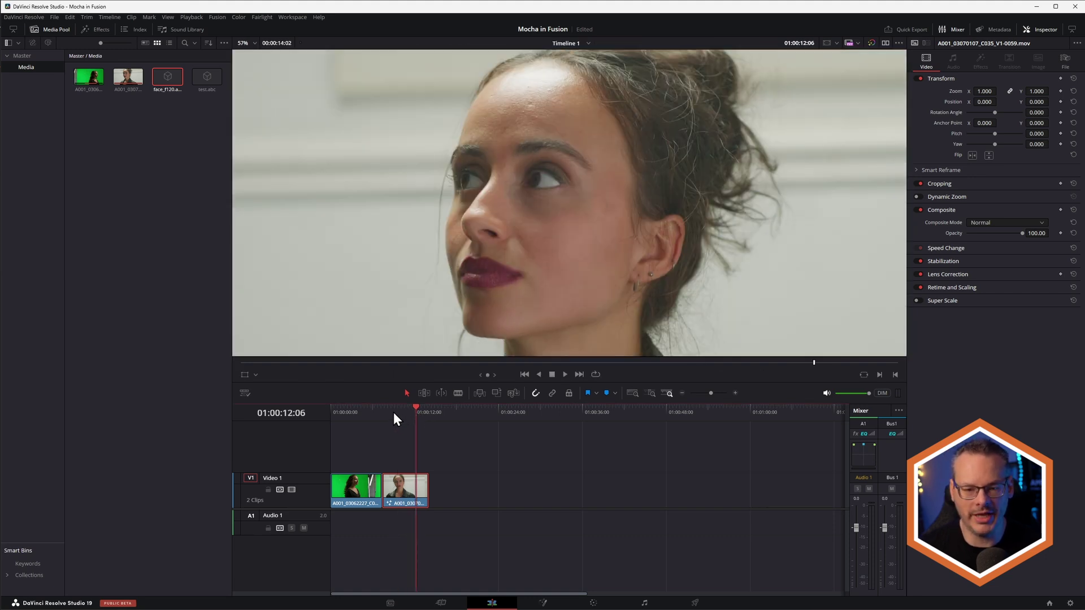
left_click(391, 411)
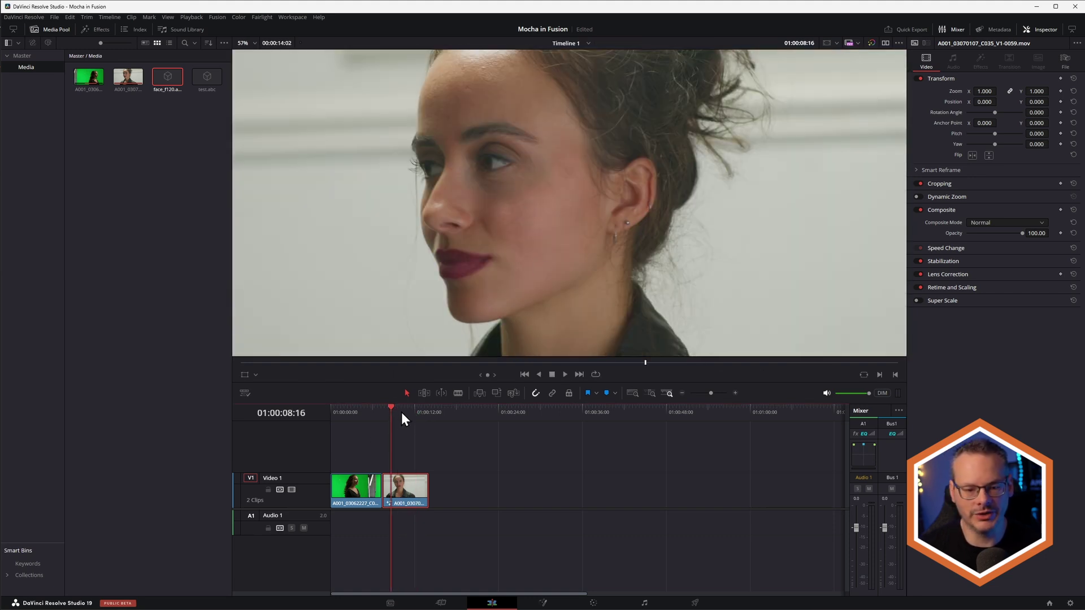
left_click(418, 412)
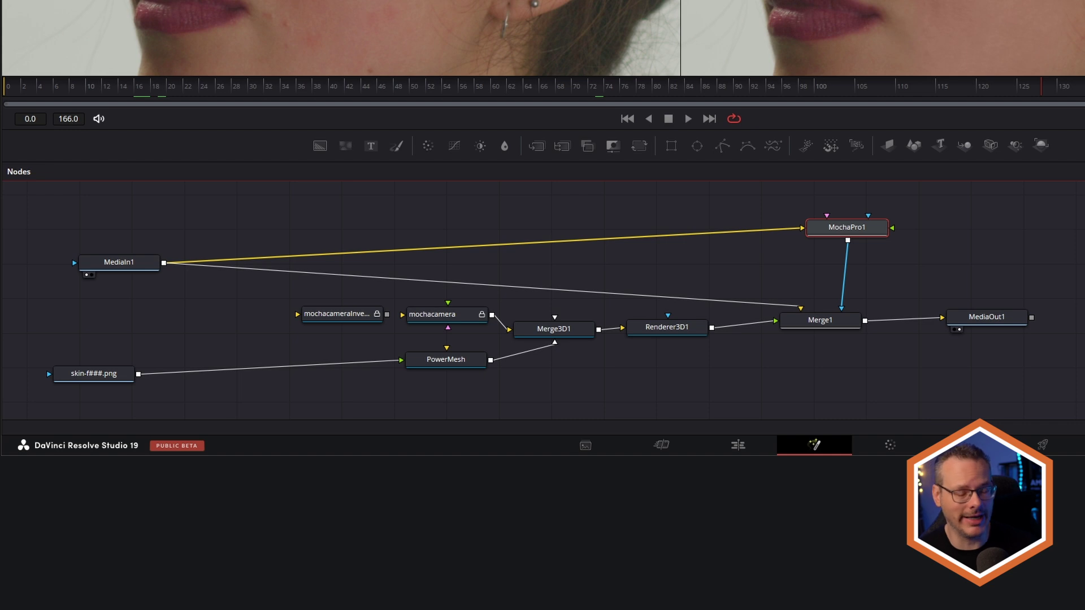
Move MochaPro1 in line above Merge1, then regroup the camera, mesh, 3D merge, Renderer3D1 and skin loader nodes
left_click(121, 260)
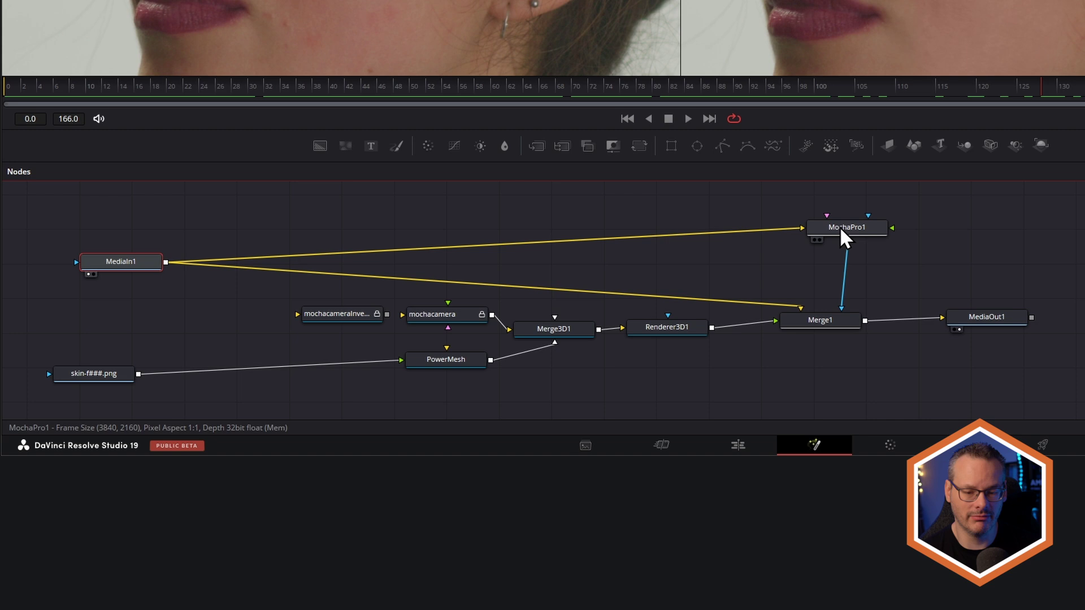
left_click_drag(840, 229, 835, 232)
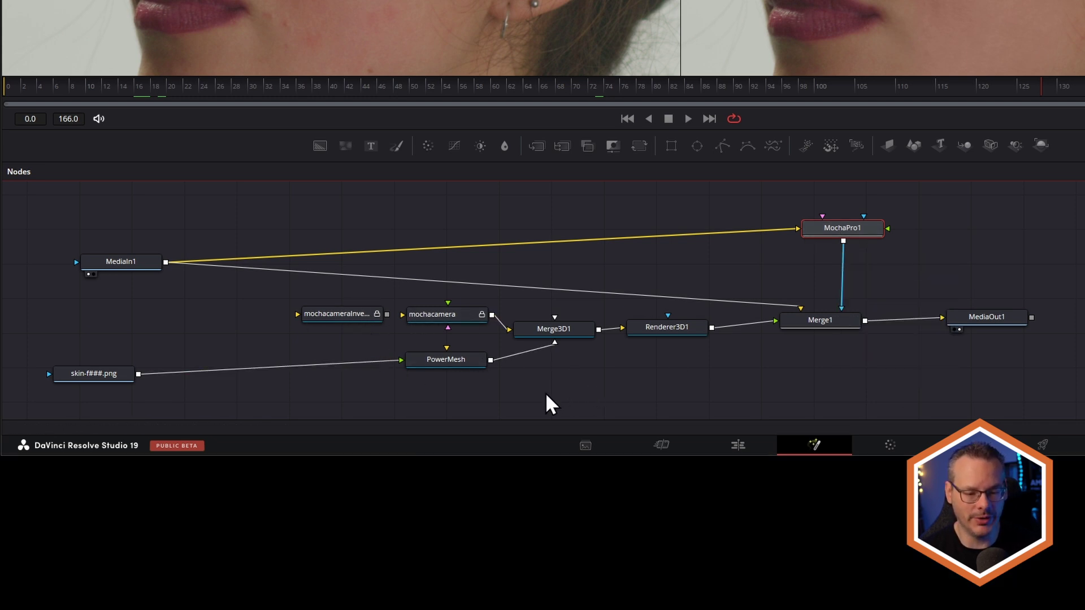
left_click_drag(553, 394, 327, 308)
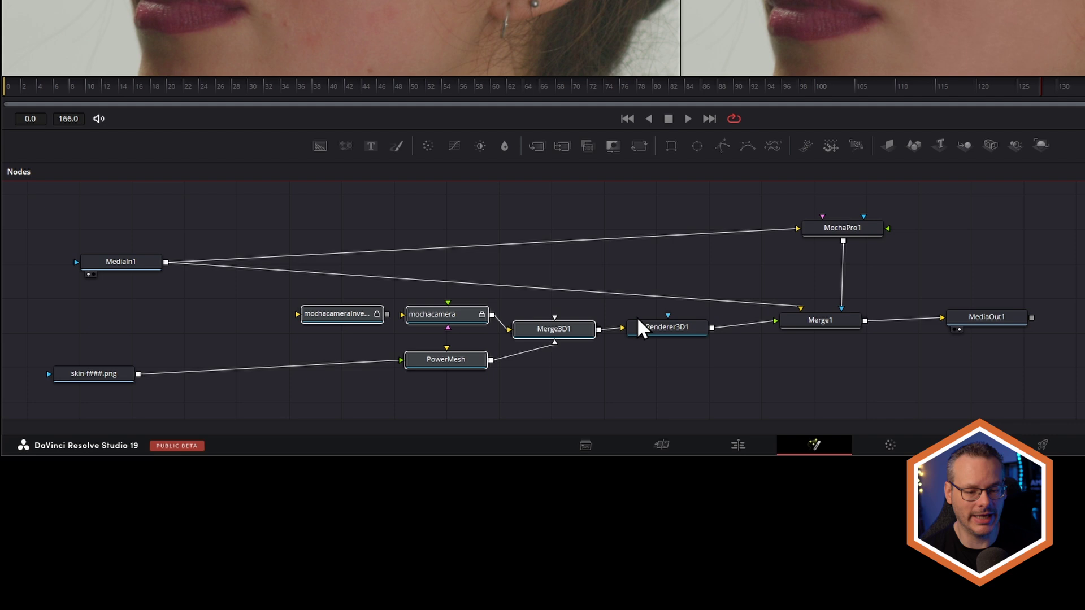
left_click_drag(672, 327, 676, 331)
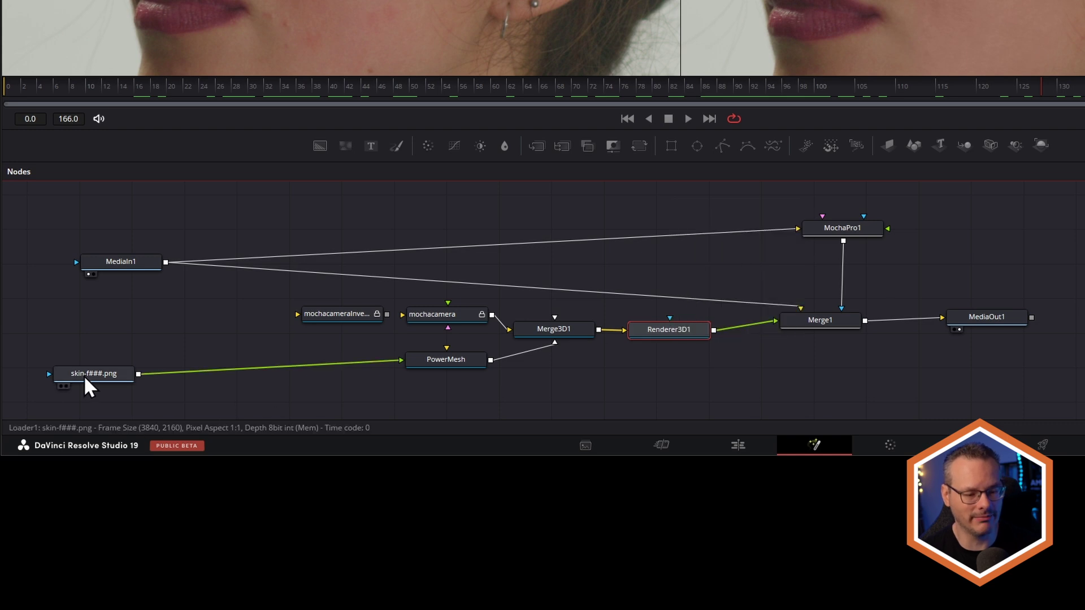
left_click_drag(118, 366, 135, 361)
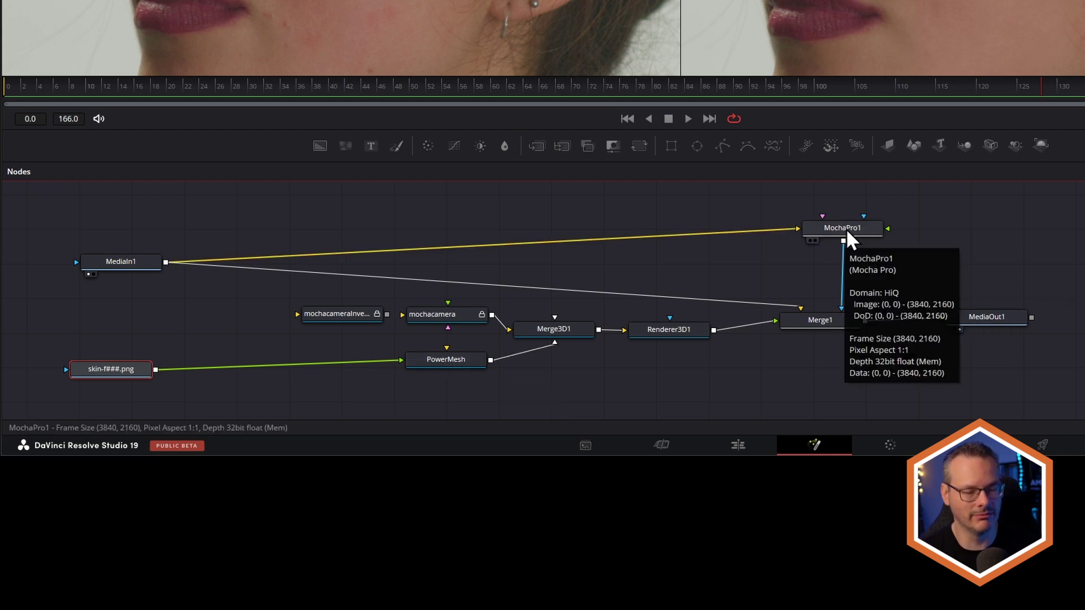
mouse_move(1017, 325)
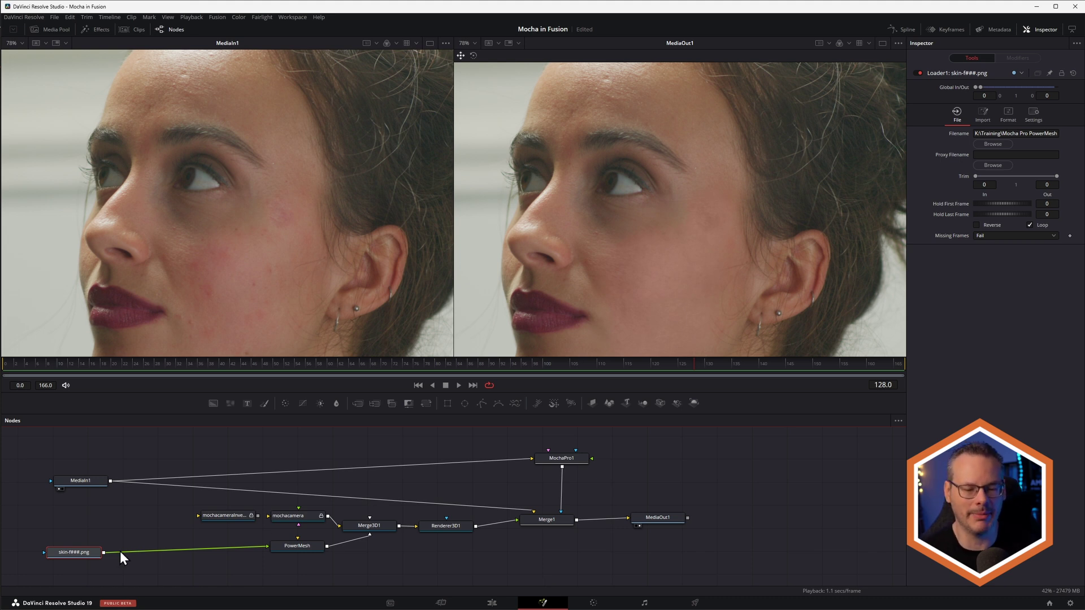
Nudge the skin-f###.png Loader up so it sits level with the PowerMesh node
left_click_drag(82, 554, 86, 547)
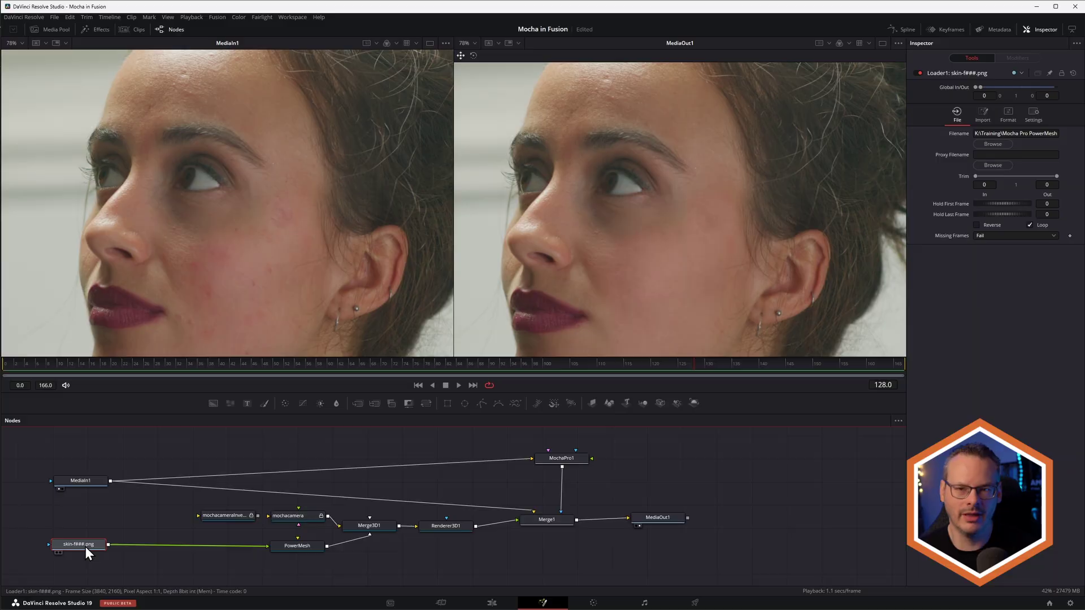